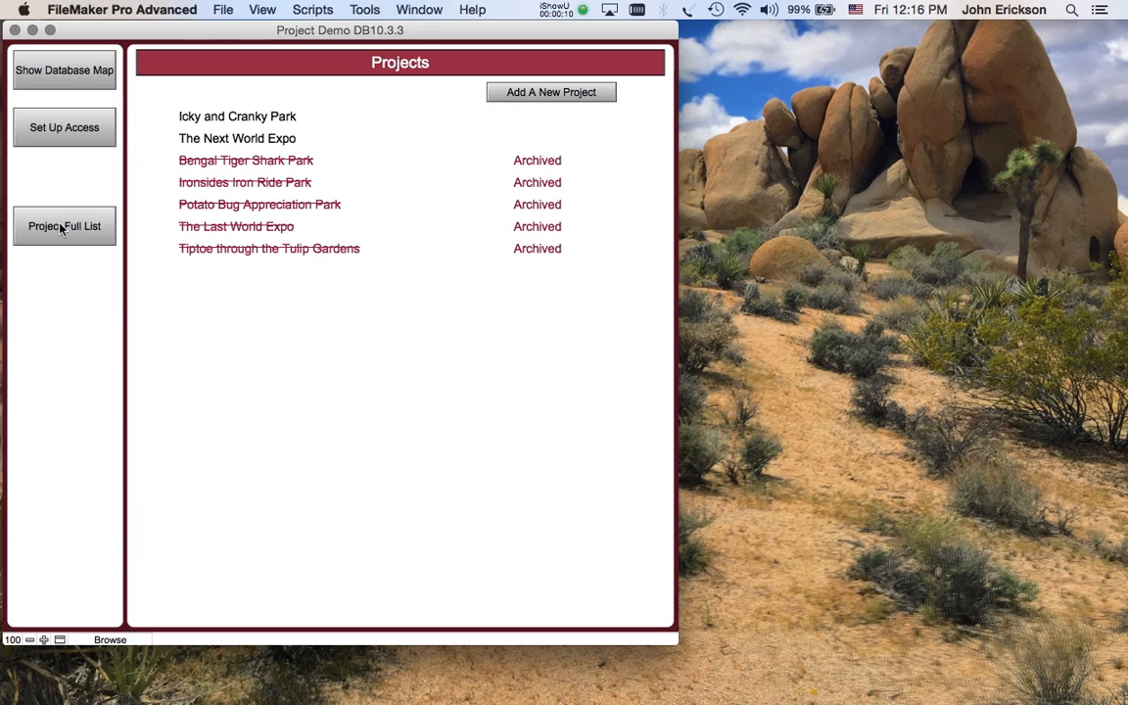
- Open the area record 04 Cat Of Nine Tails under Icky and Cranky Park's Tunnel Of Love To Decapitate You attraction
left_click(235, 118)
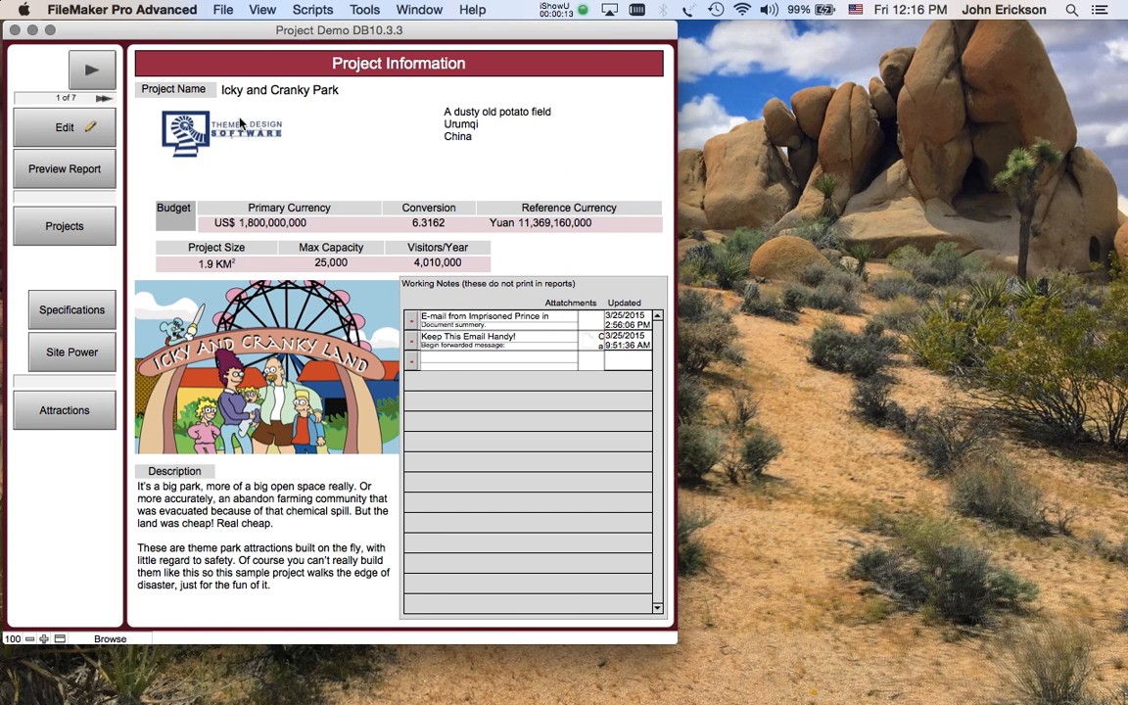
left_click(63, 416)
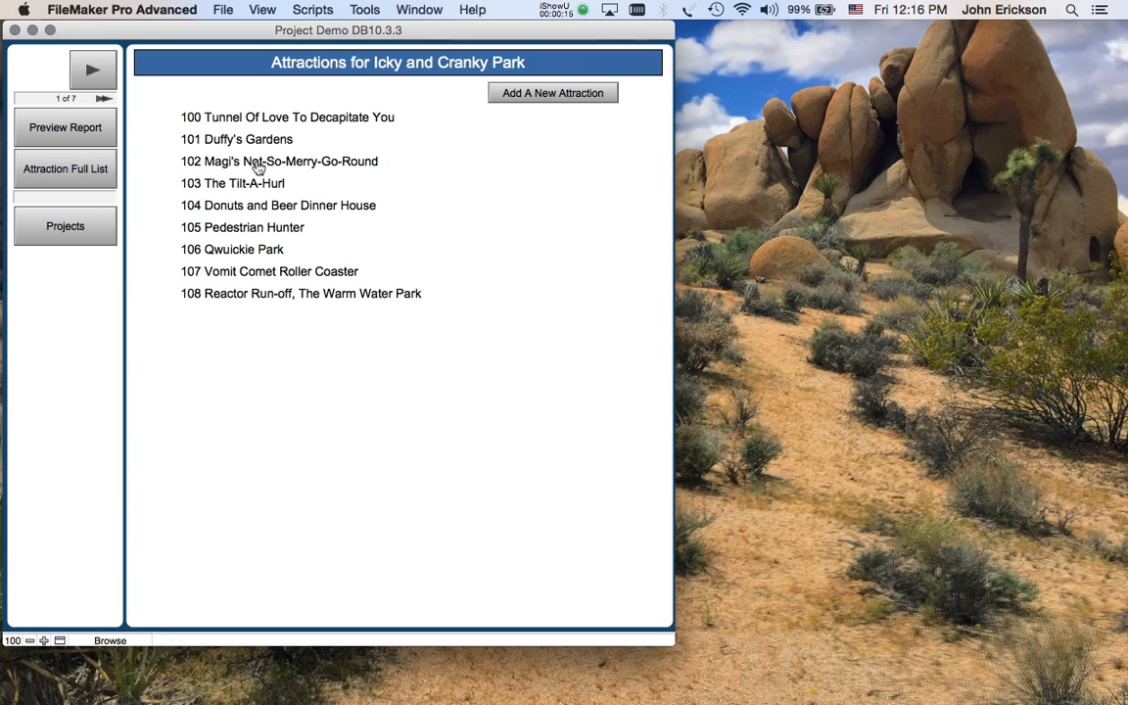
left_click(302, 122)
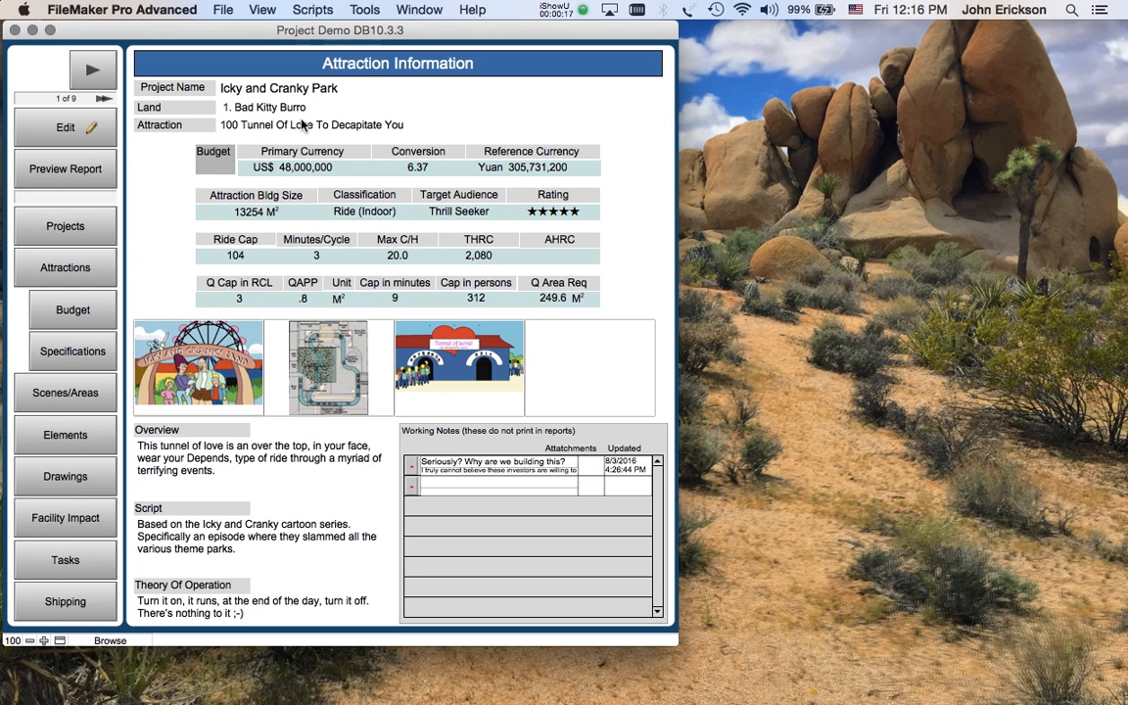
left_click(86, 397)
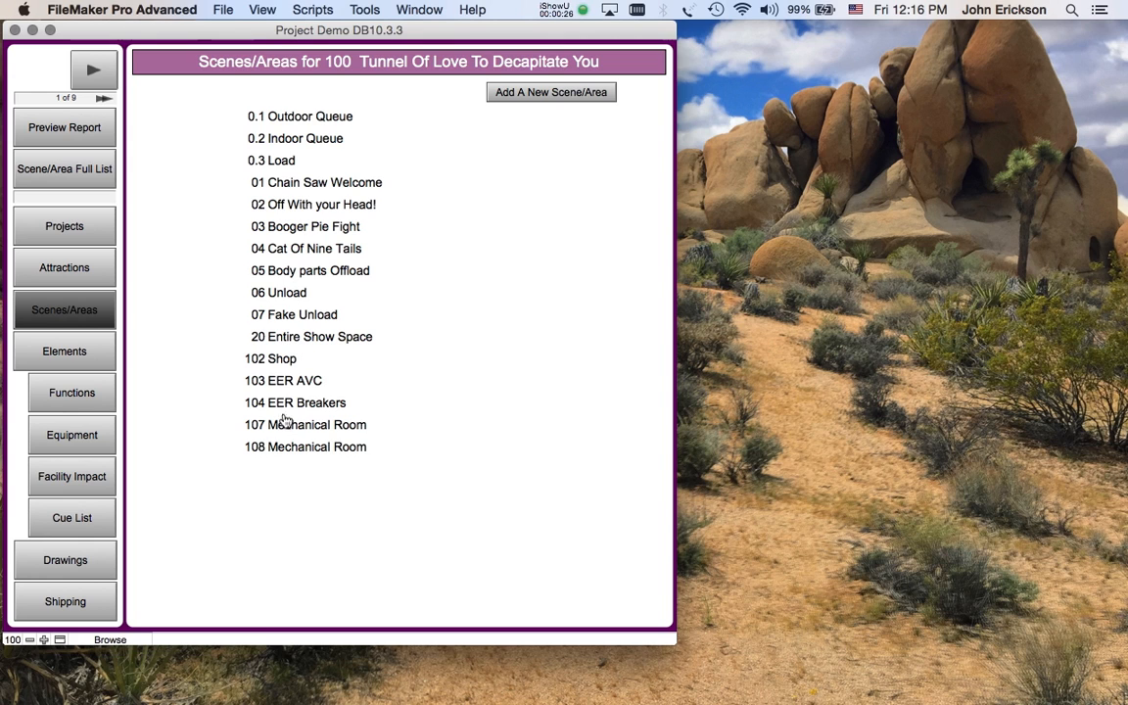
left_click(310, 252)
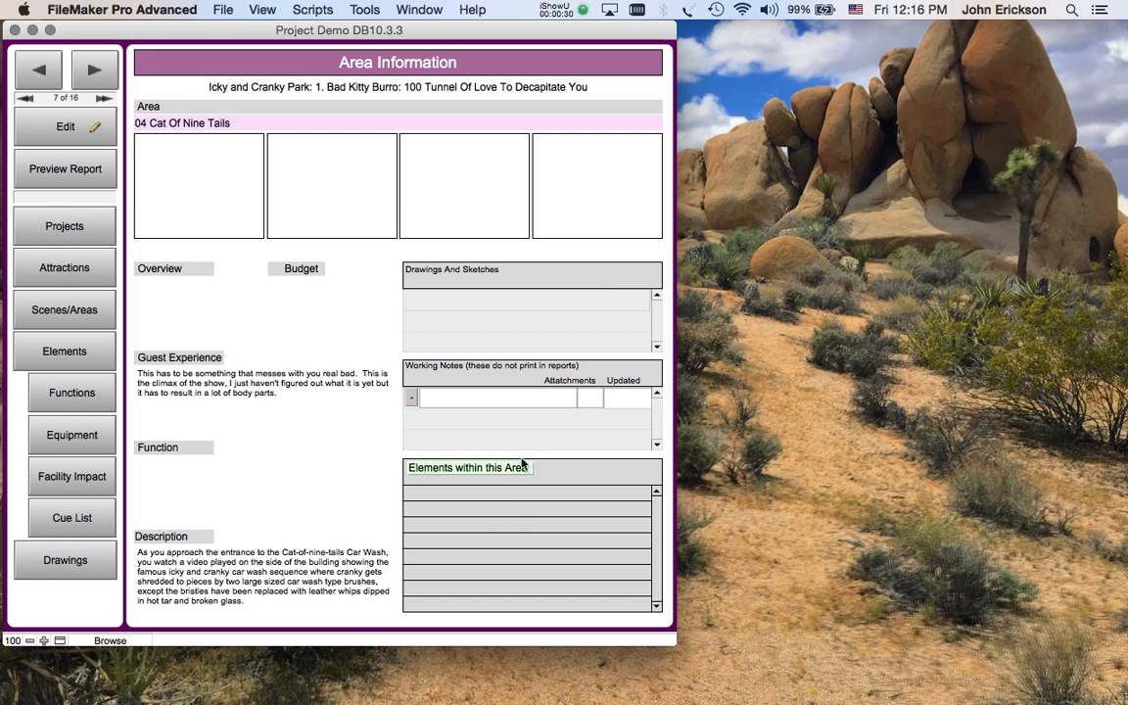
- Switch the area record to edit mode and open its description in the Area Description Pad
left_click(59, 133)
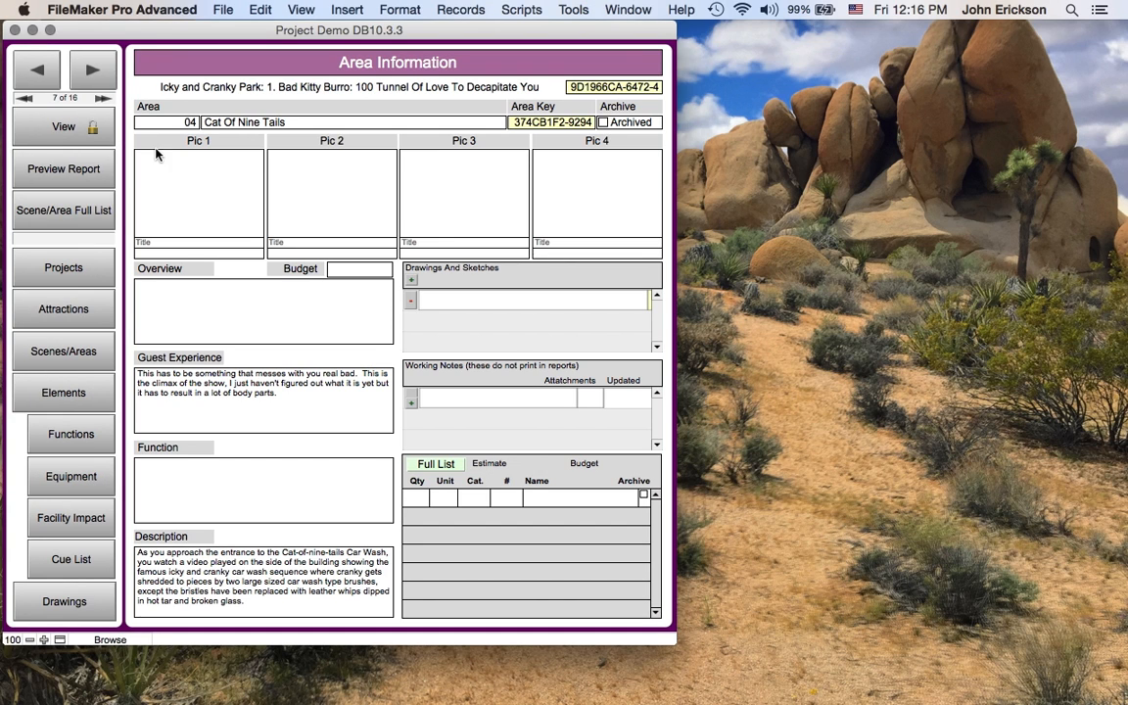
left_click(284, 592)
- Move and resize the Area Description Pad window so it sits beside the project window
left_click_drag(378, 43, 701, 19)
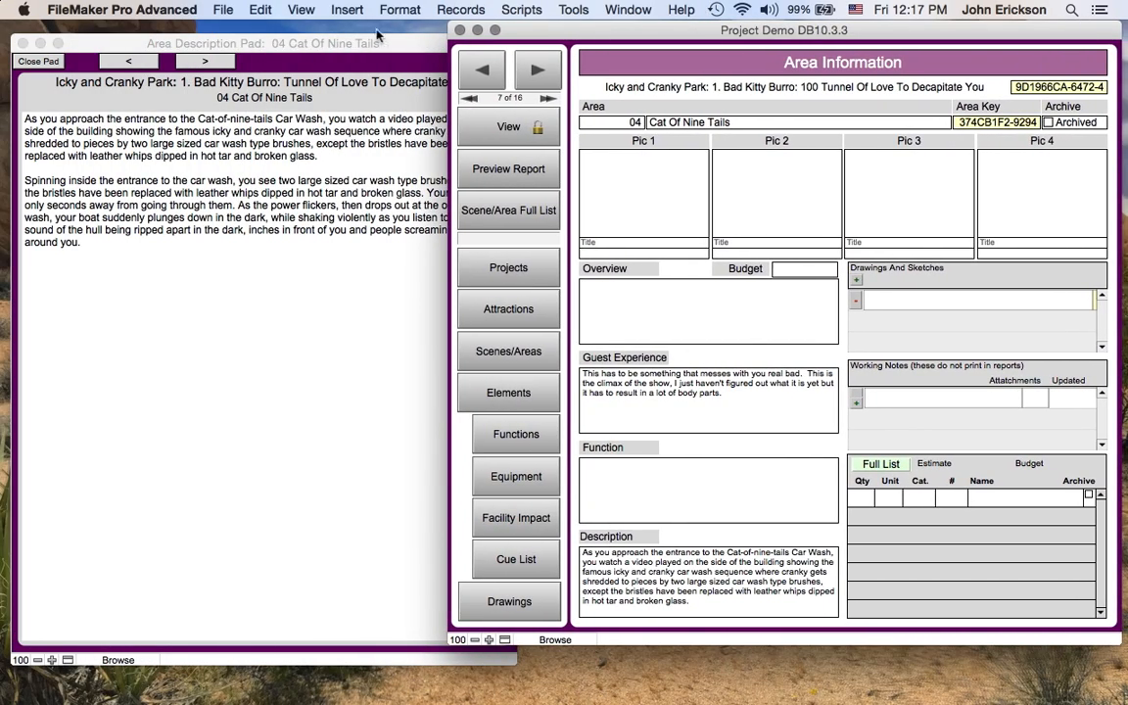
left_click_drag(343, 43, 364, 35)
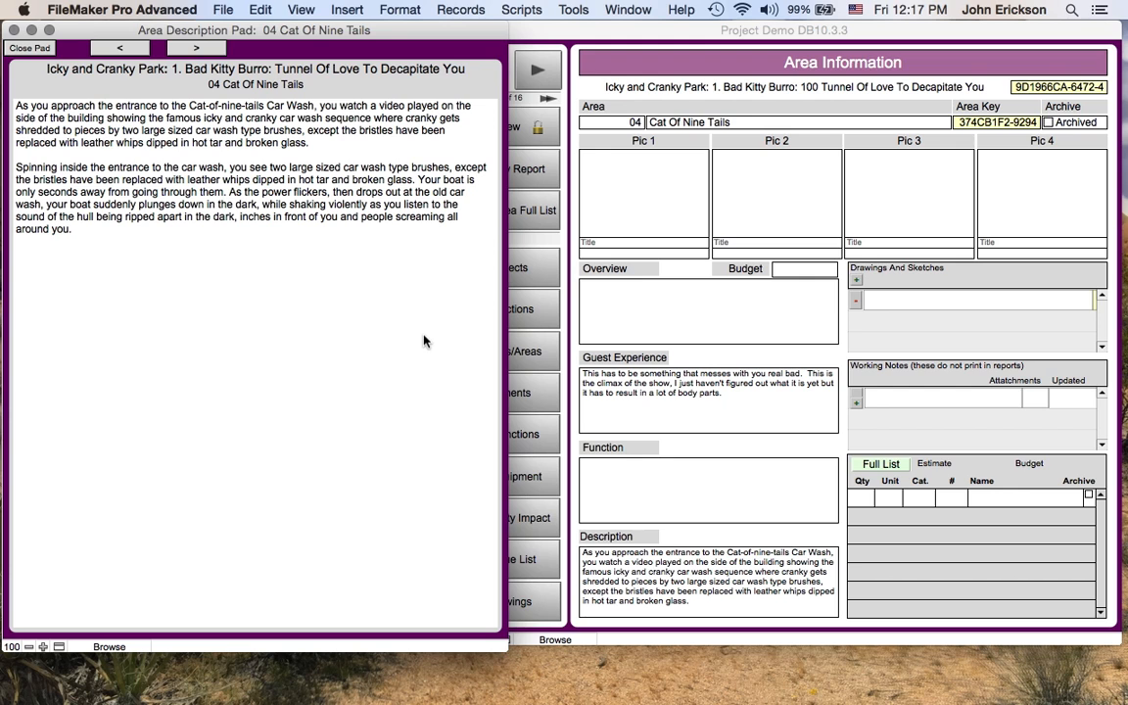
left_click_drag(506, 642, 487, 638)
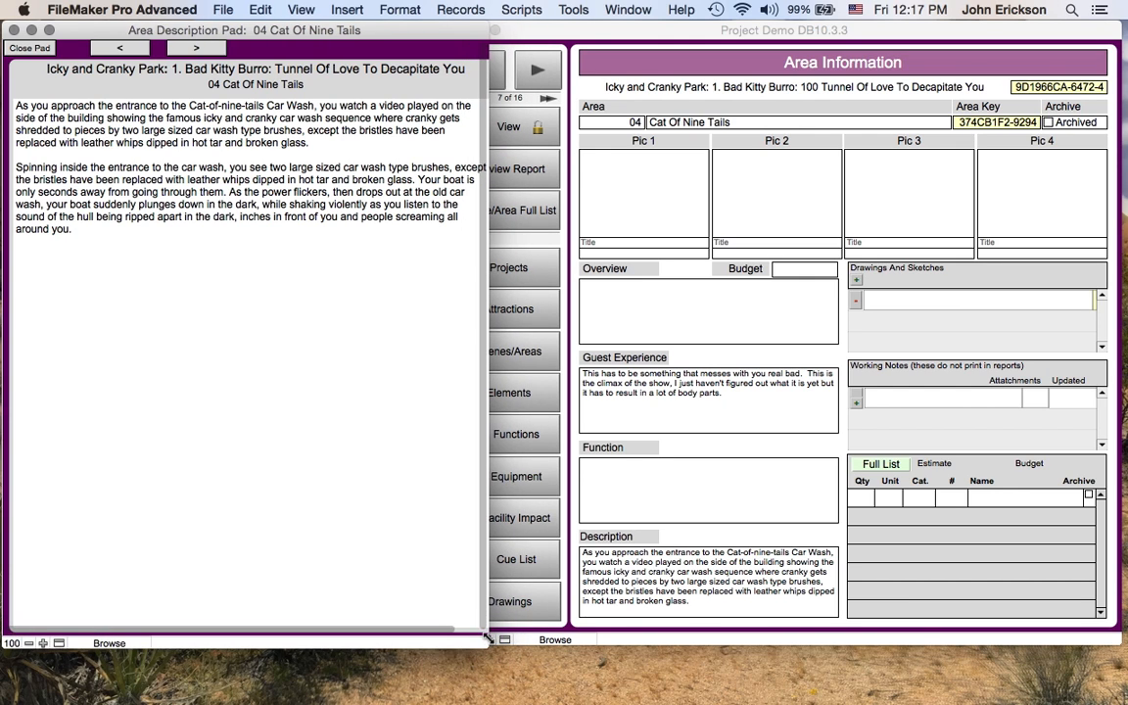
left_click(650, 41)
left_click(318, 383)
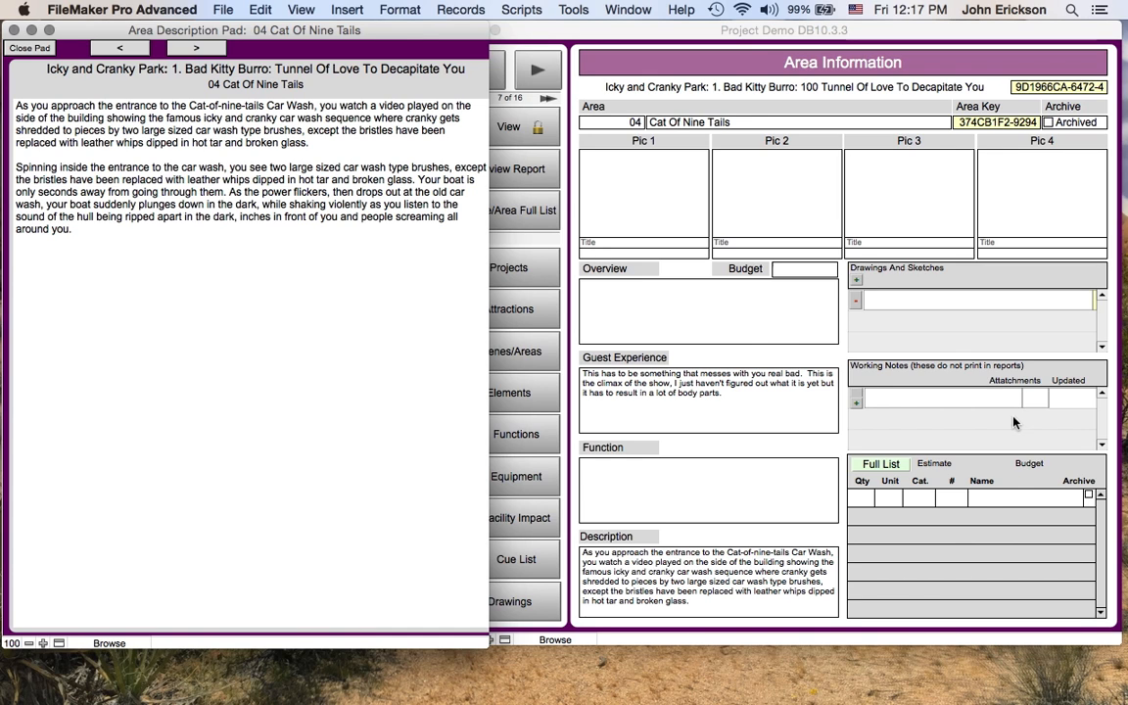
left_click(882, 429)
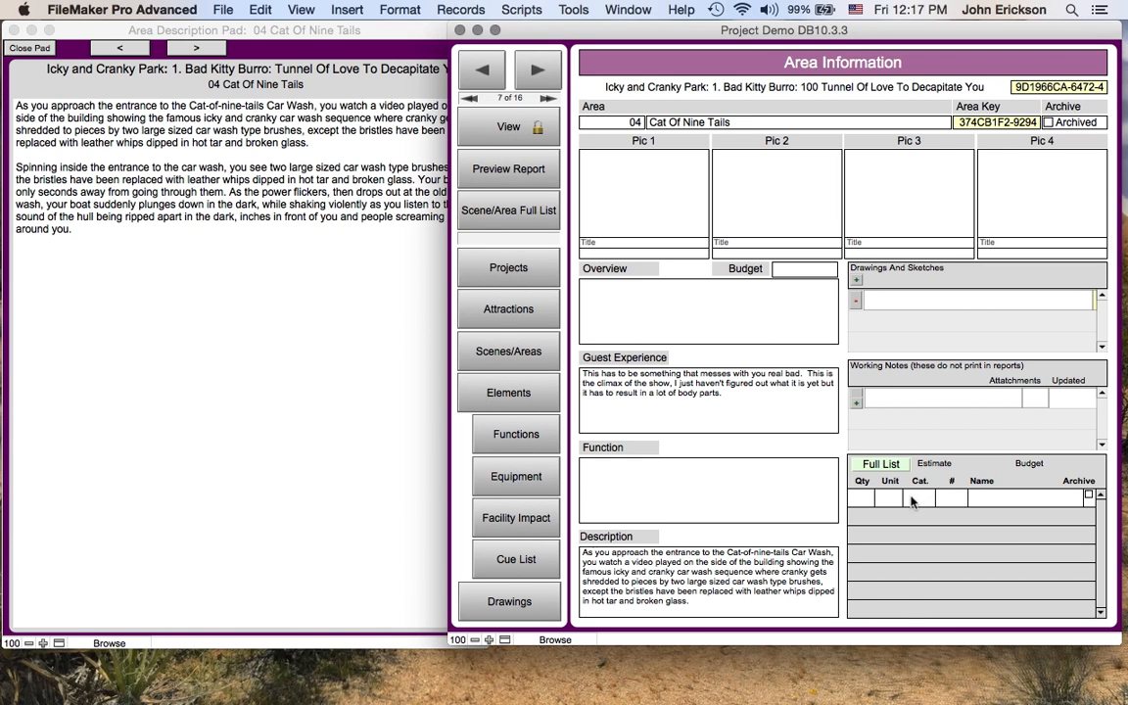
- Add an element named Speakers to the area's element list with category AUD
left_click(1000, 502)
type("Speakers")
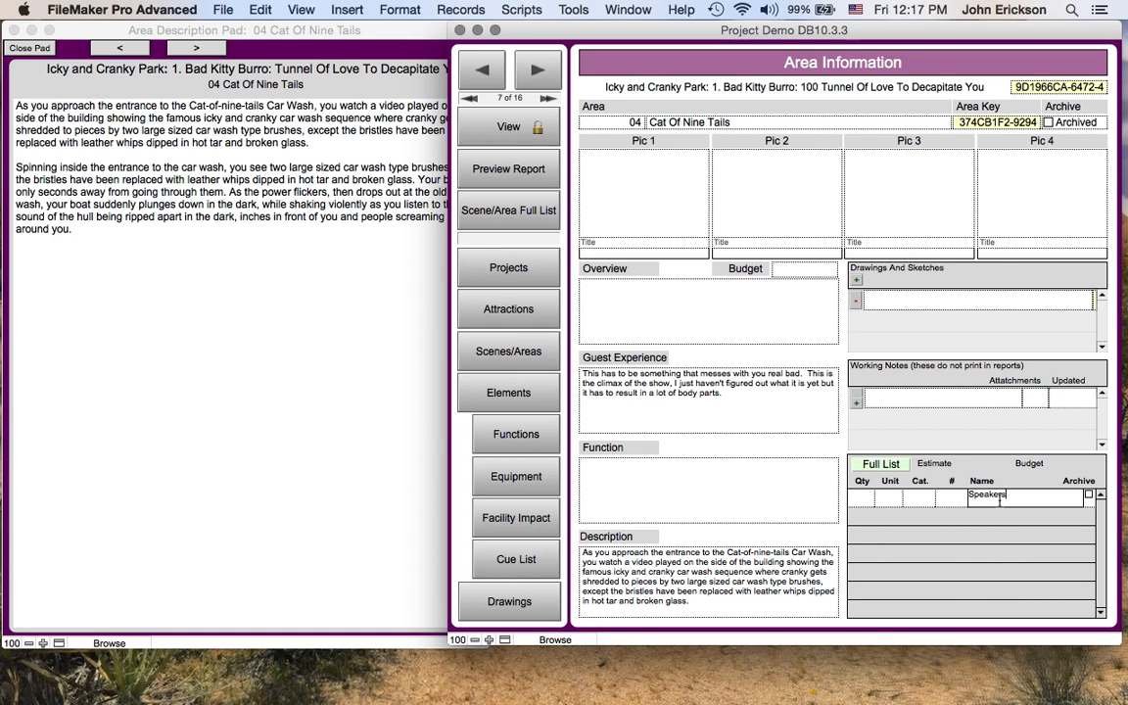
left_click(913, 502)
left_click(918, 533)
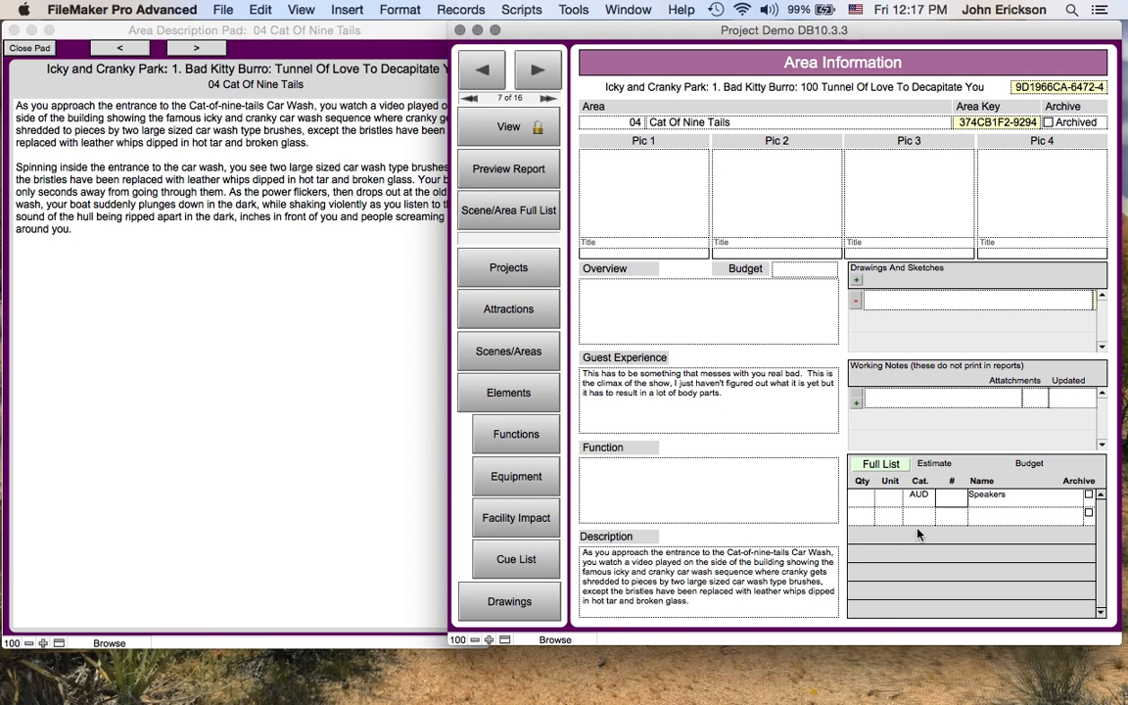
left_click(1045, 502)
- Add a second element named Projector with category VID
left_click(912, 516)
left_click(919, 496)
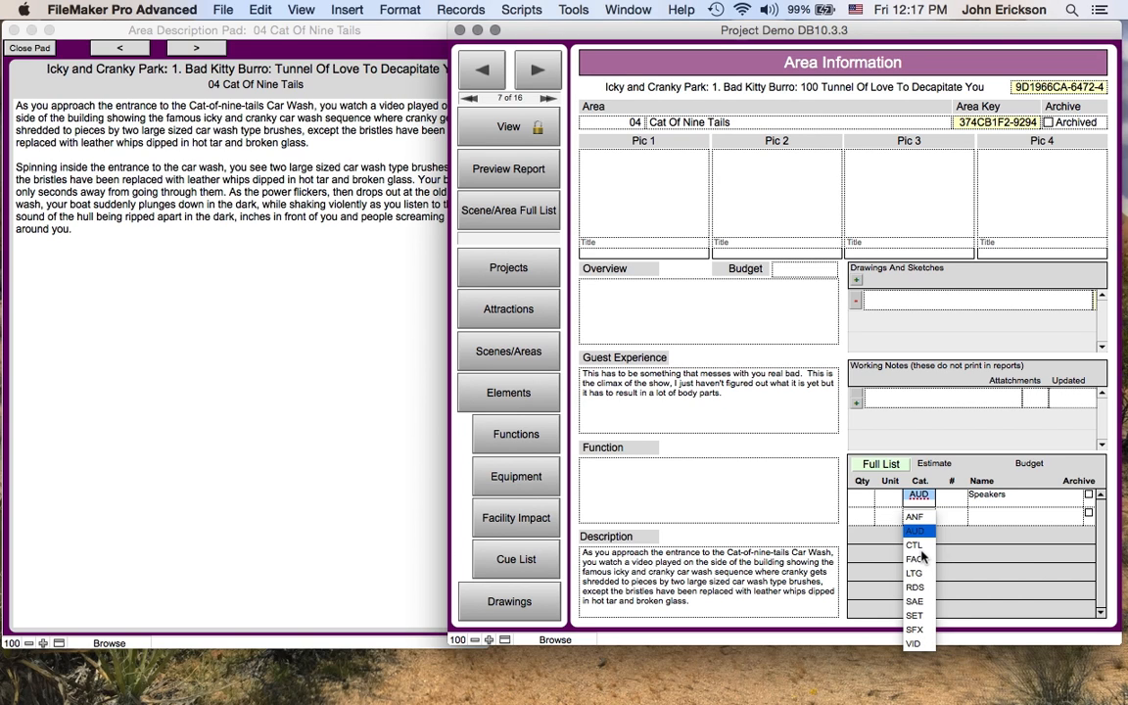
left_click(996, 516)
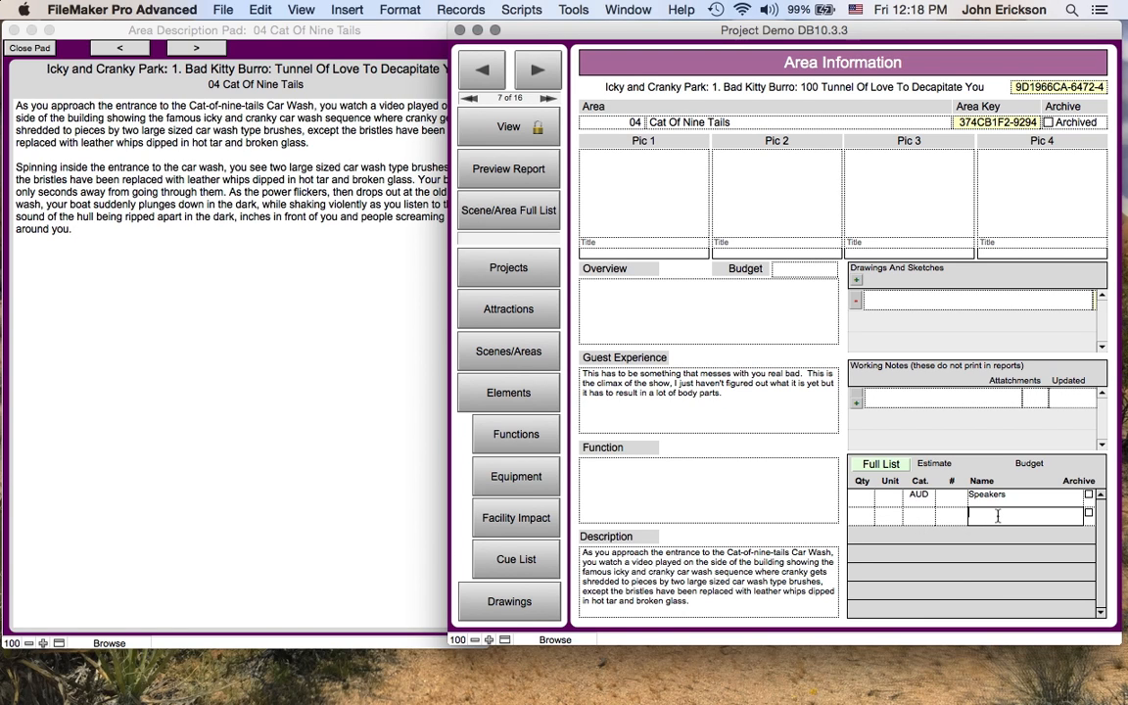
type("Projector")
left_click(919, 515)
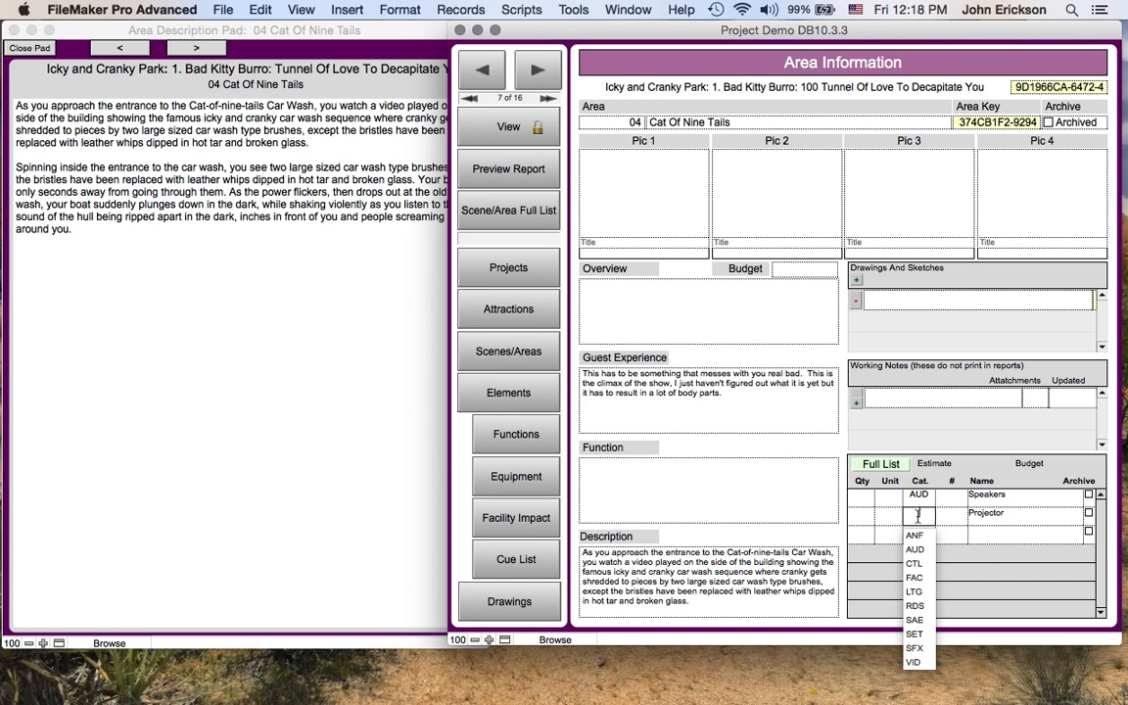
left_click(919, 663)
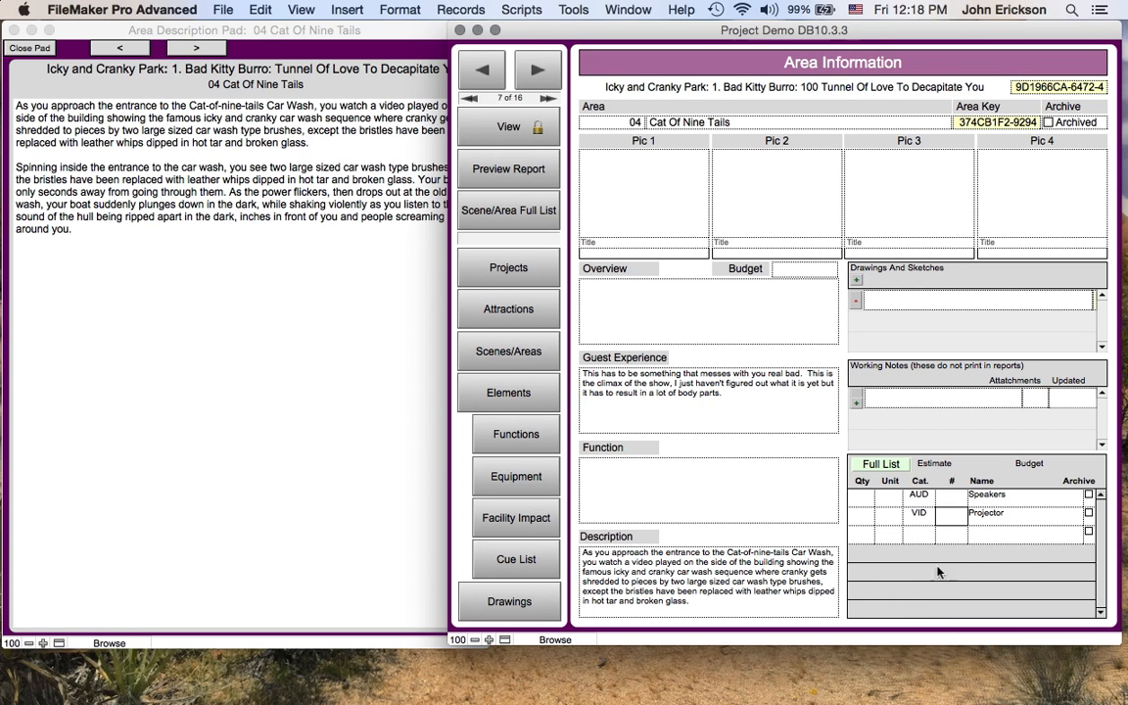
- Set the quantity of Speakers to 7 and of Projector to 1
left_click(863, 501)
type("7")
left_click(861, 517)
- Add elements named Shackers and Car Wash Set, giving Shackers the category SFX
left_click(986, 534)
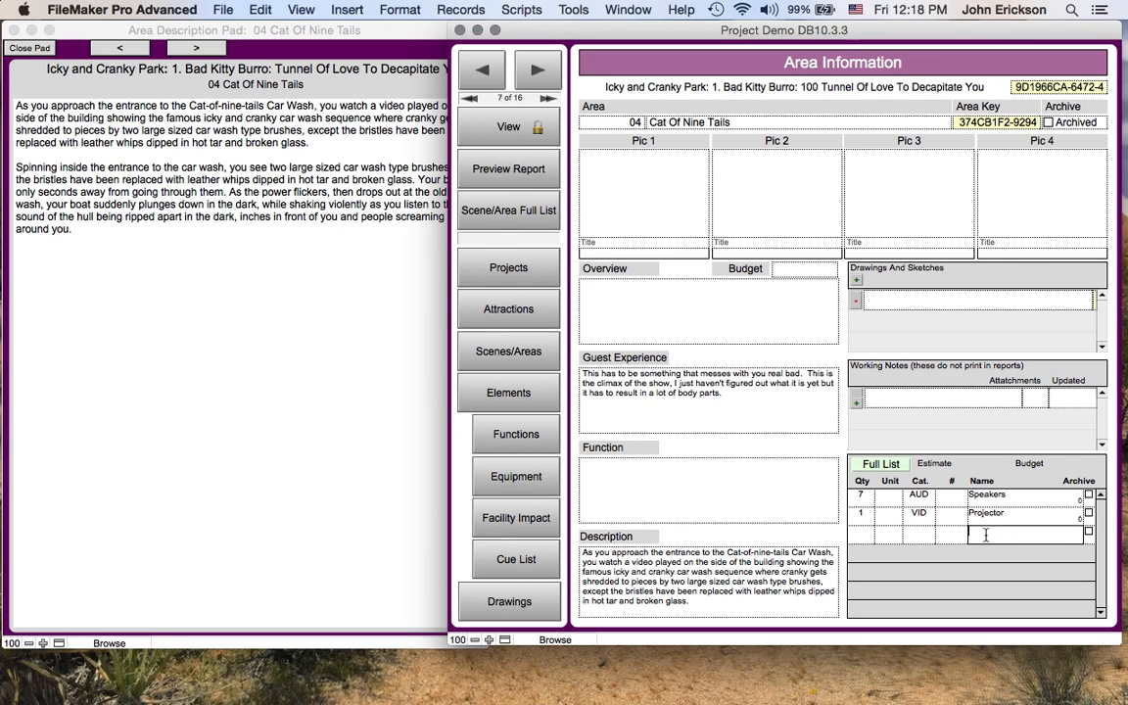
type("Shackers")
left_click(989, 553)
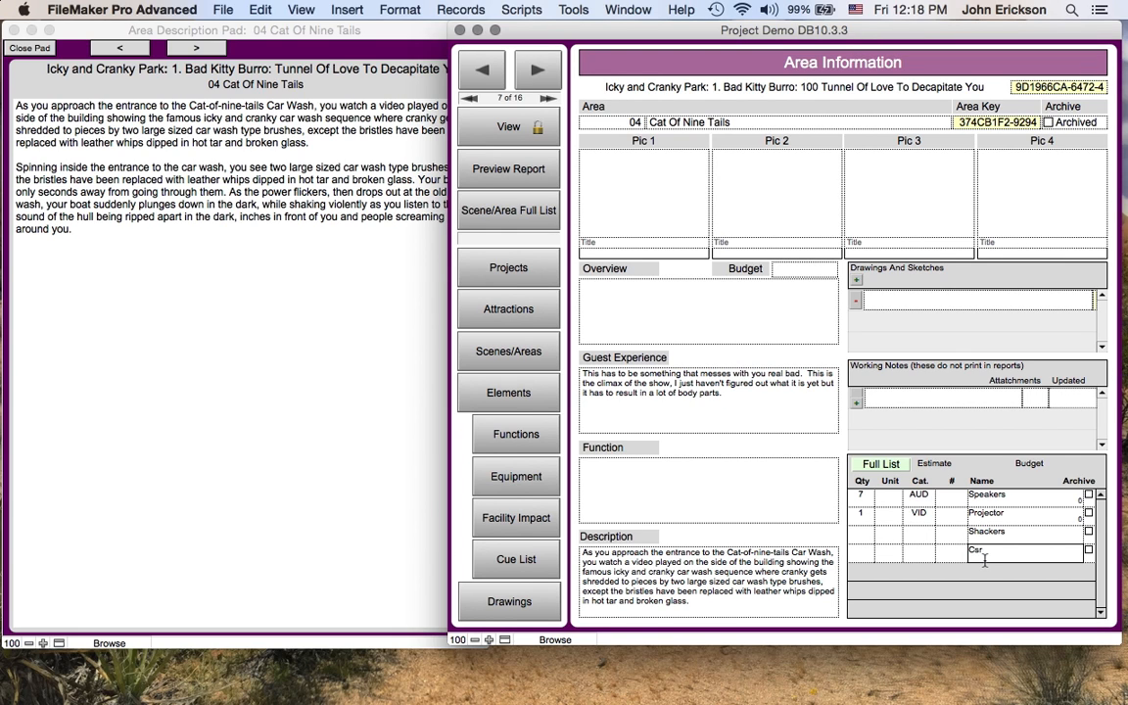
key("BackSpace")
key("BackSpace")
type("ar Wash Set")
left_click(925, 533)
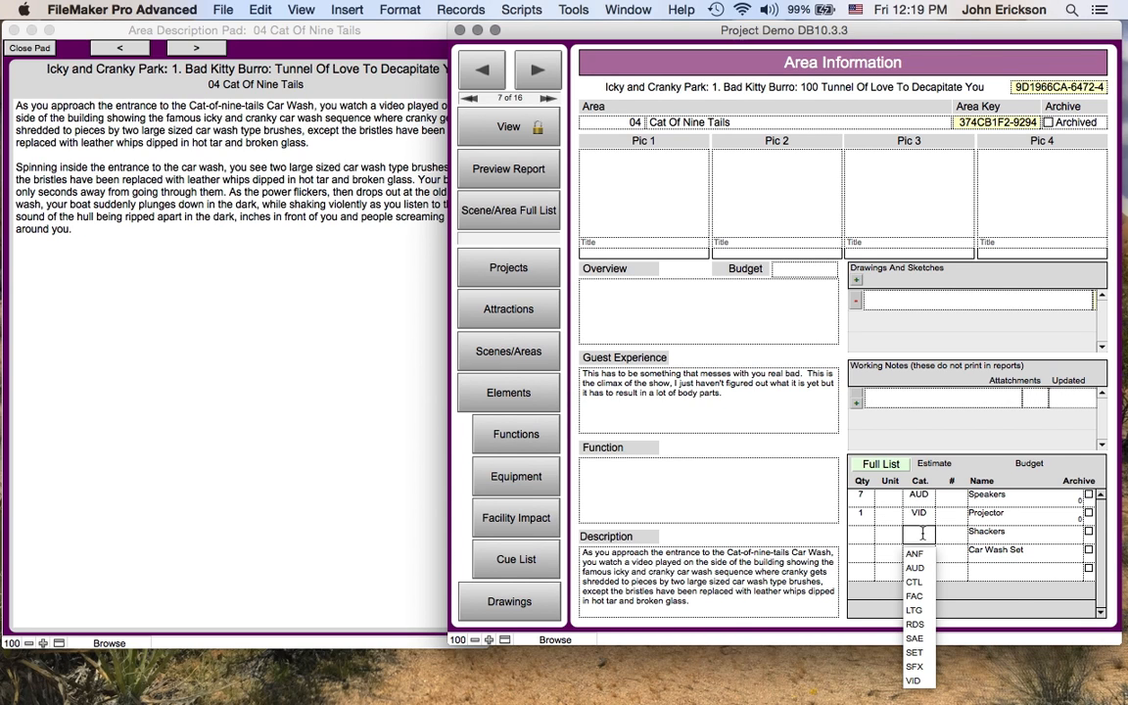
left_click(915, 667)
key("Tab")
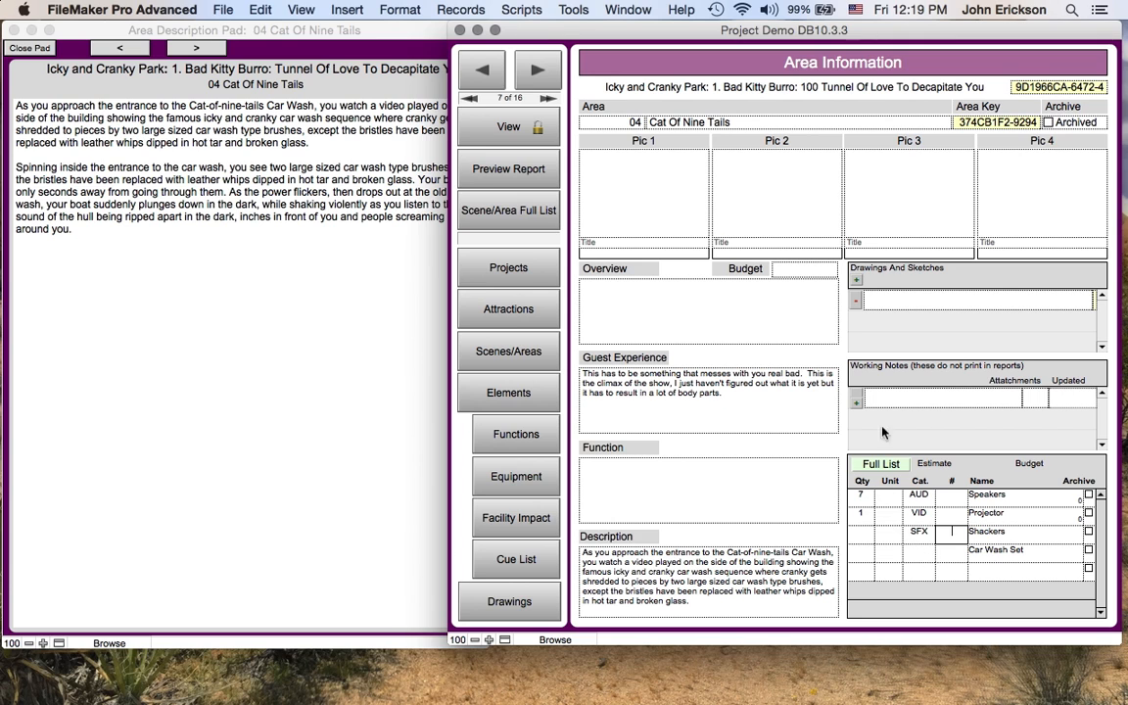
- Open the full element list for the area in its own window and bring it to the front
left_click(894, 471)
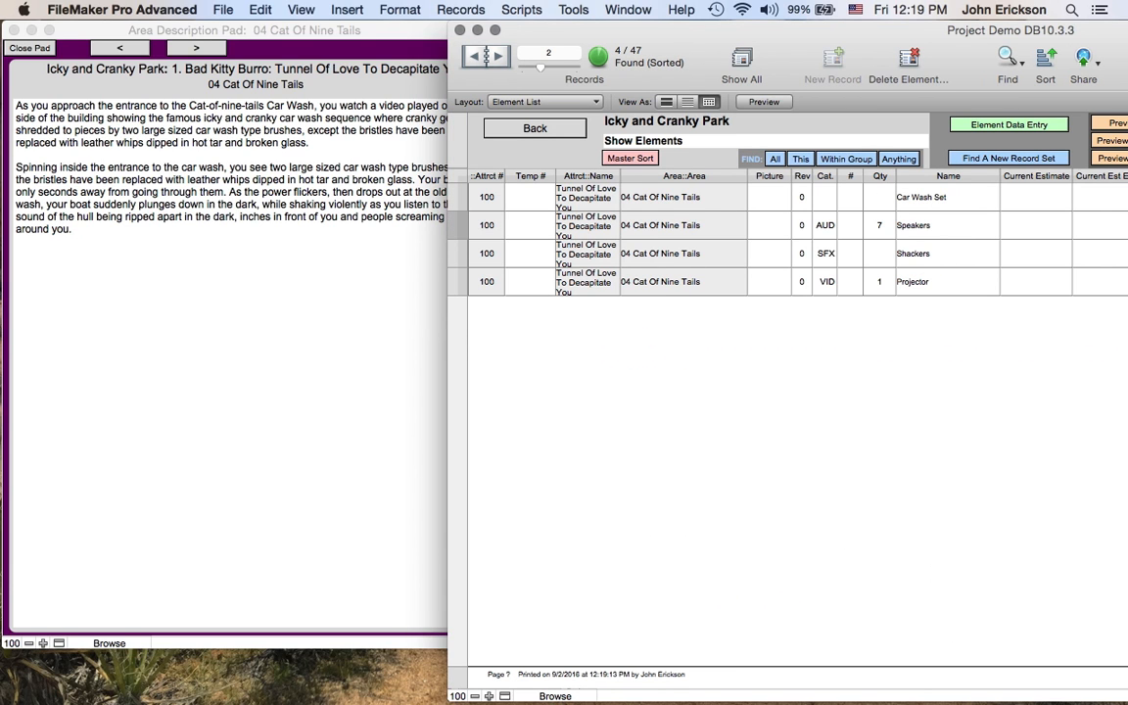
left_click(200, 147)
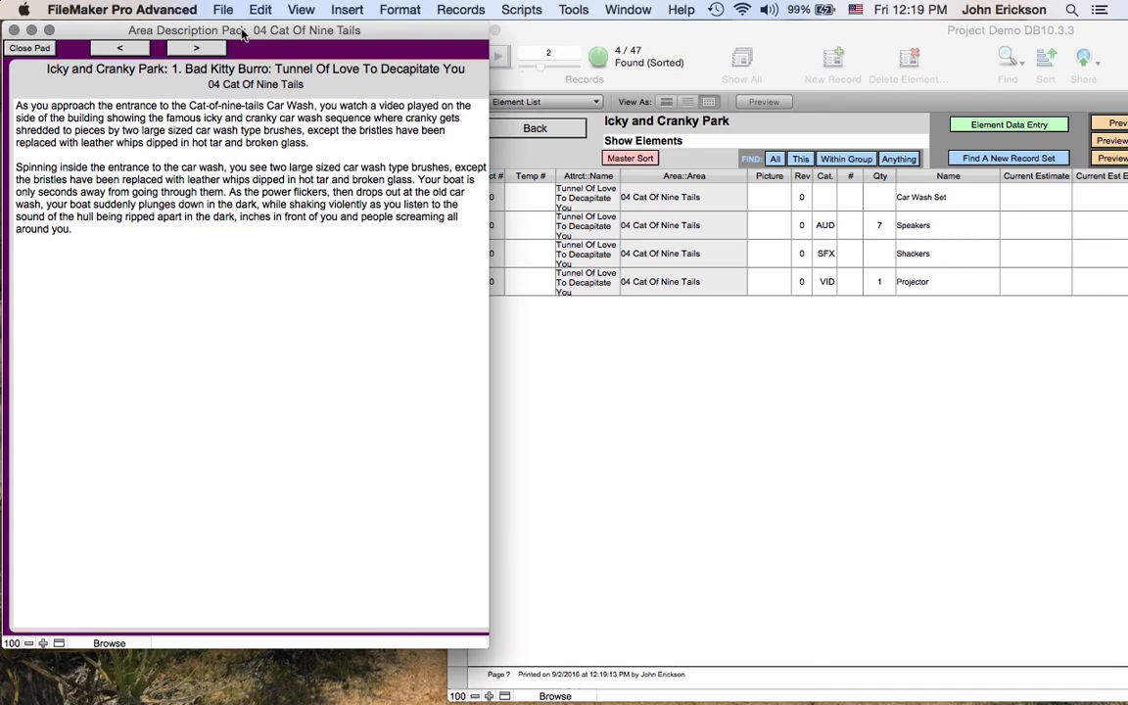
left_click_drag(253, 34, 523, 45)
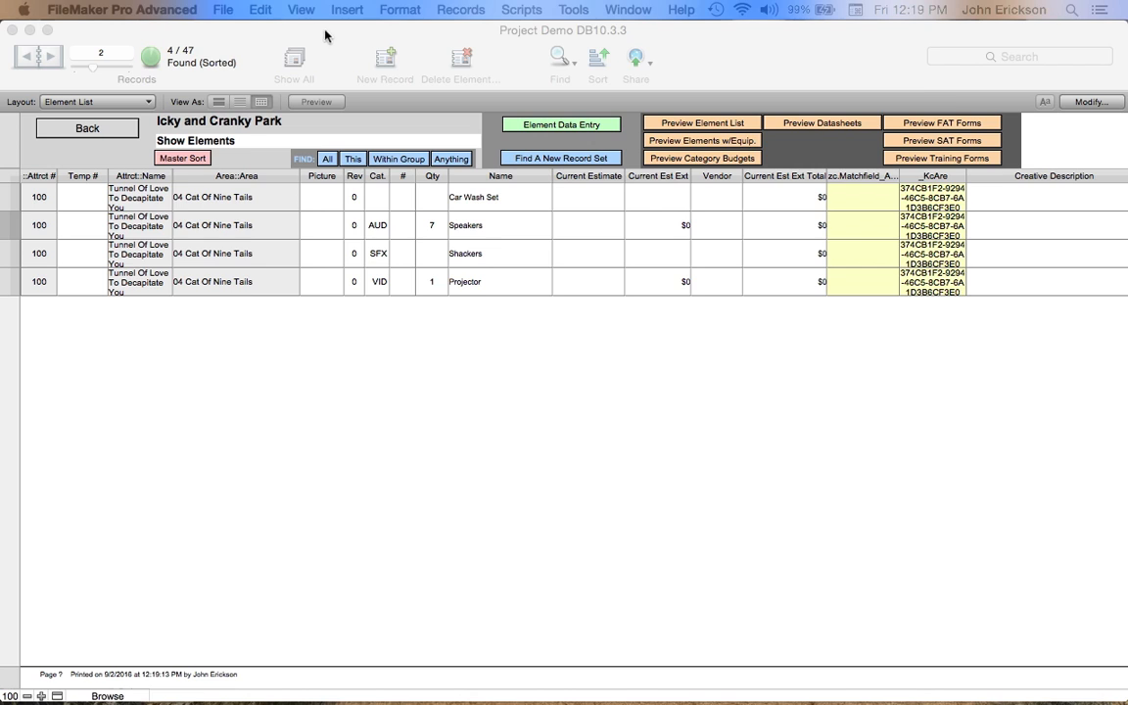
left_click(321, 34)
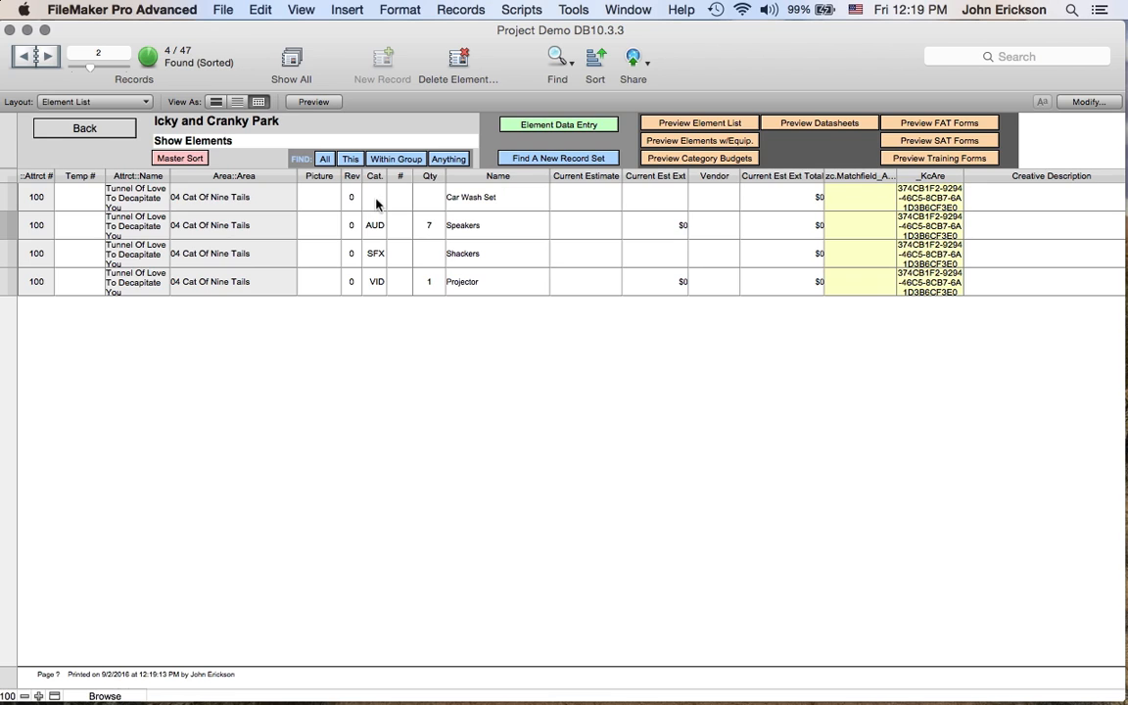
- Set Car Wash Set's quantity to 1 and its category to SET
left_click(434, 199)
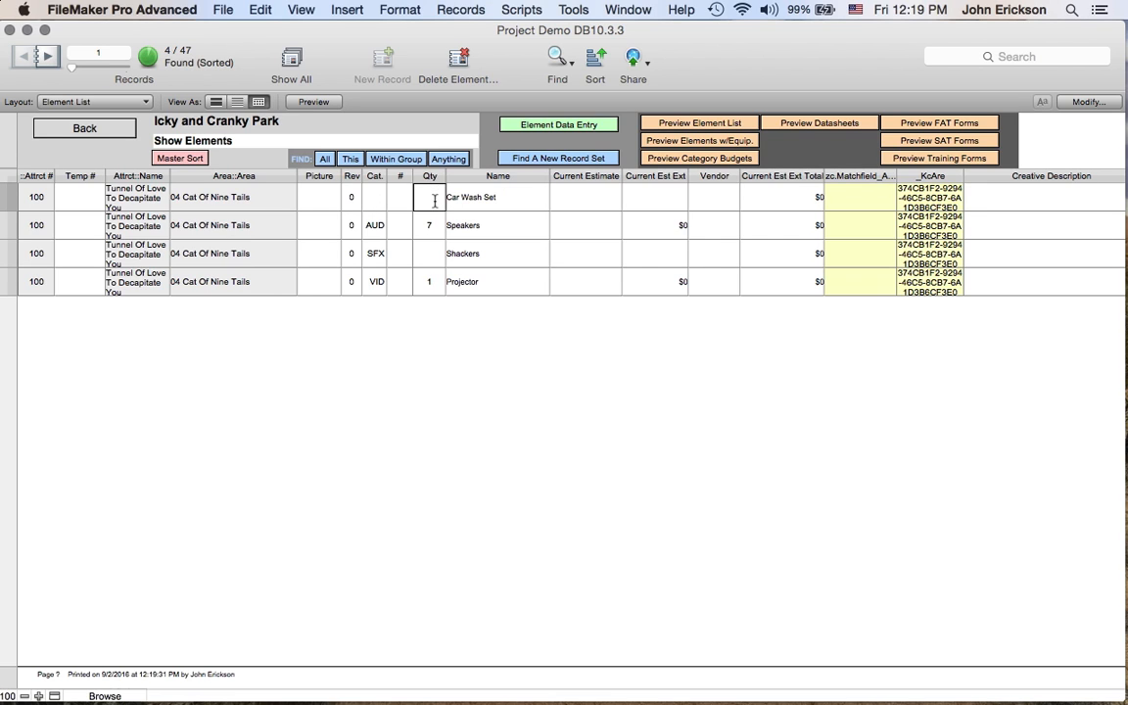
left_click(377, 198)
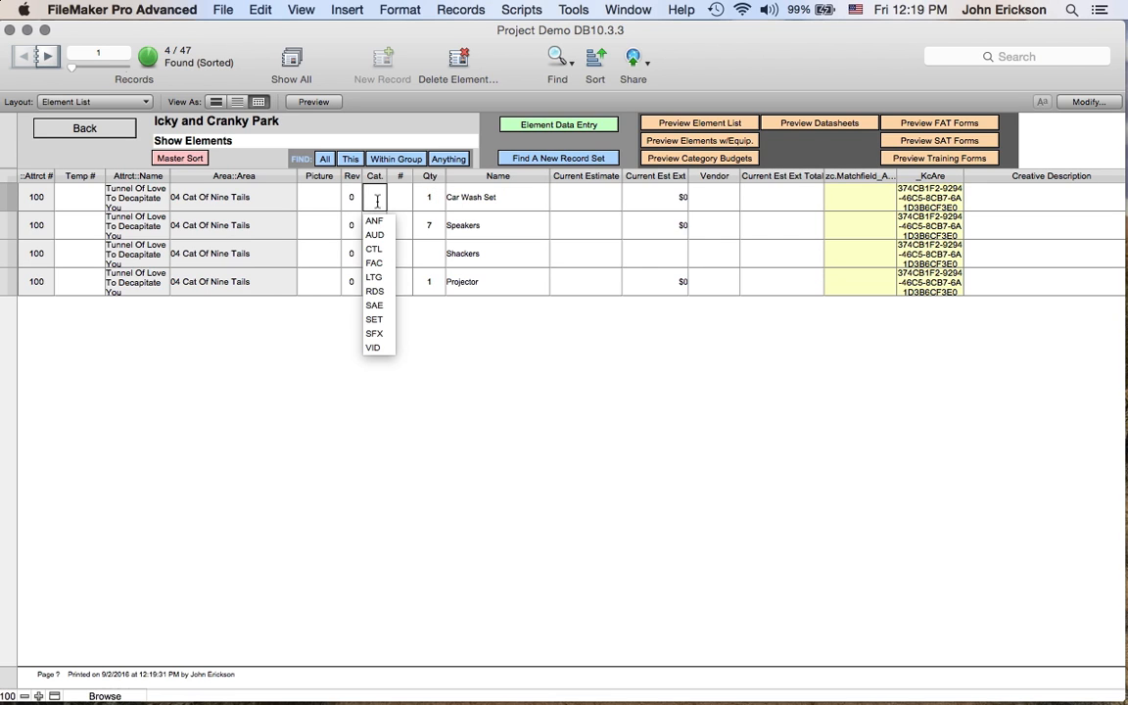
left_click(373, 321)
- Create a new element record named Water Squirters
left_click(514, 284)
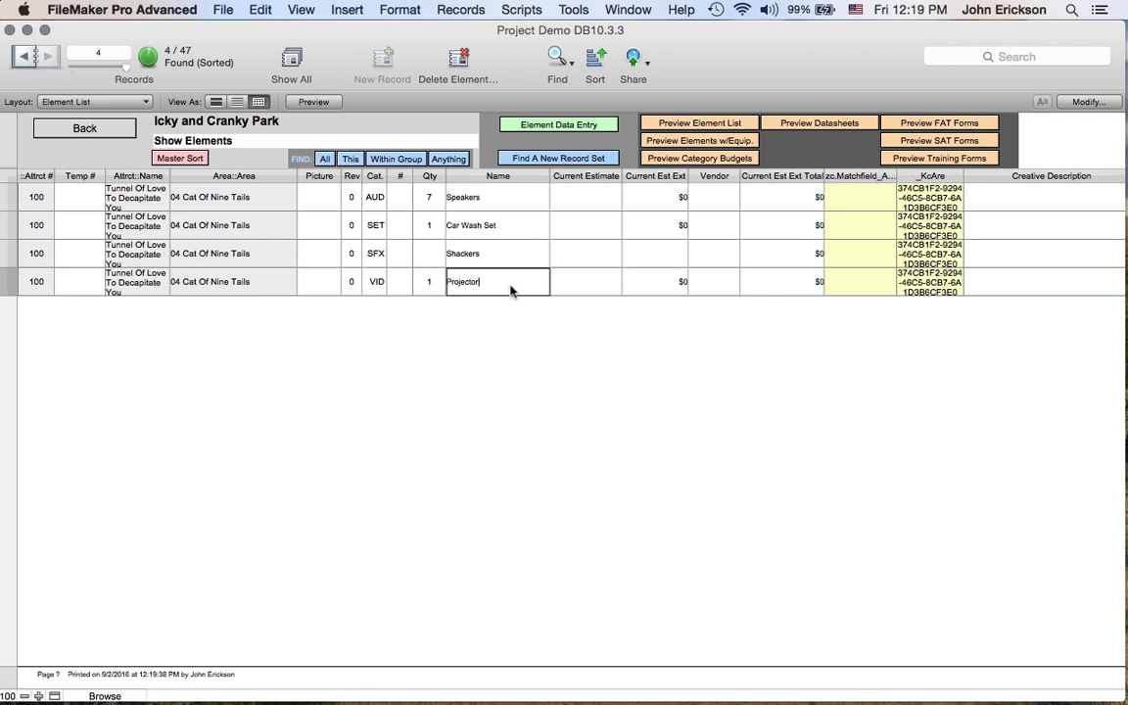
key("super+n")
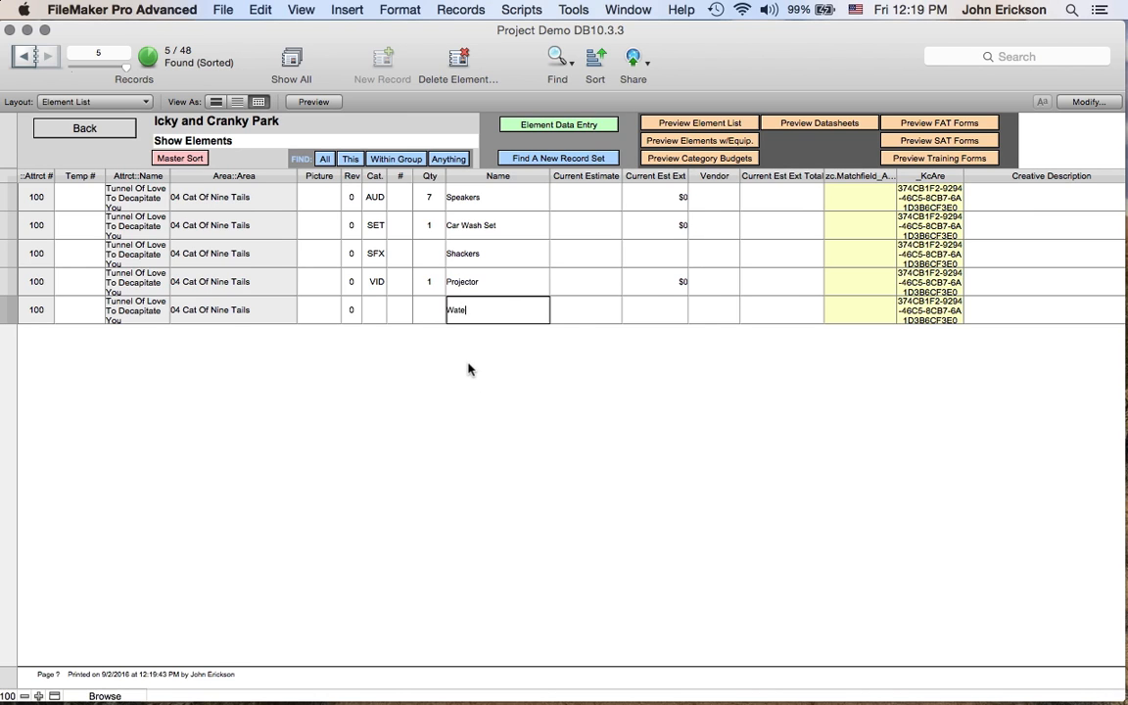
type("irters")
left_click(415, 370)
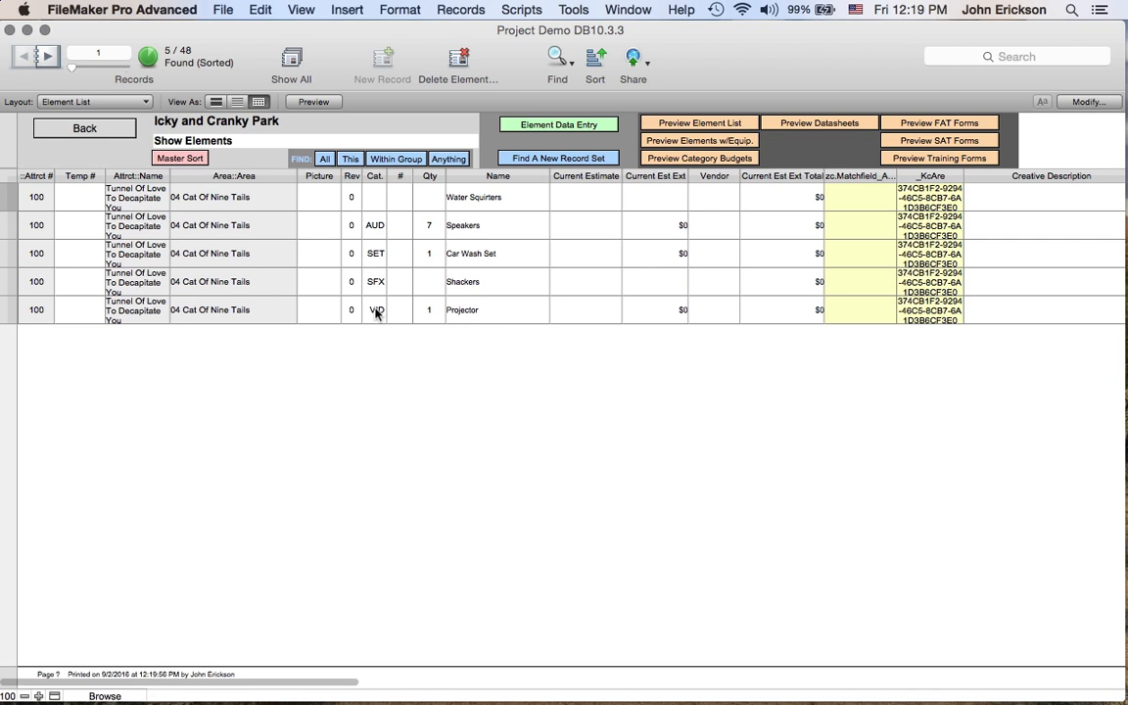
- Set Water Squirters' category to WFX
left_click(377, 197)
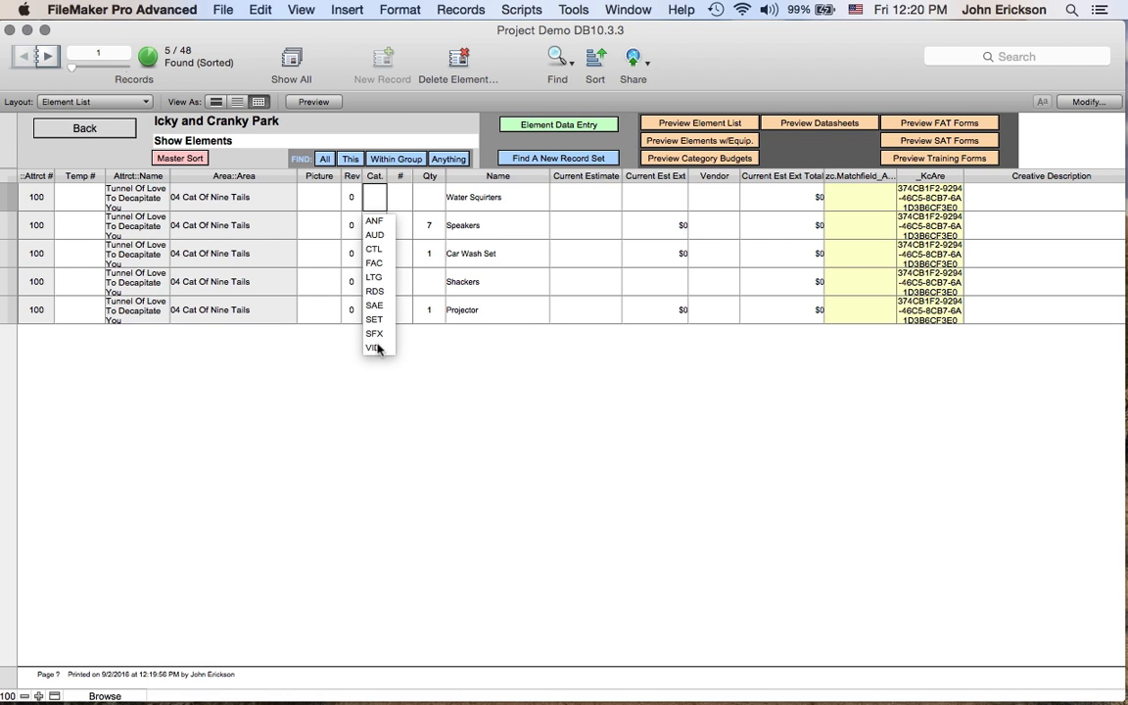
left_click(377, 200)
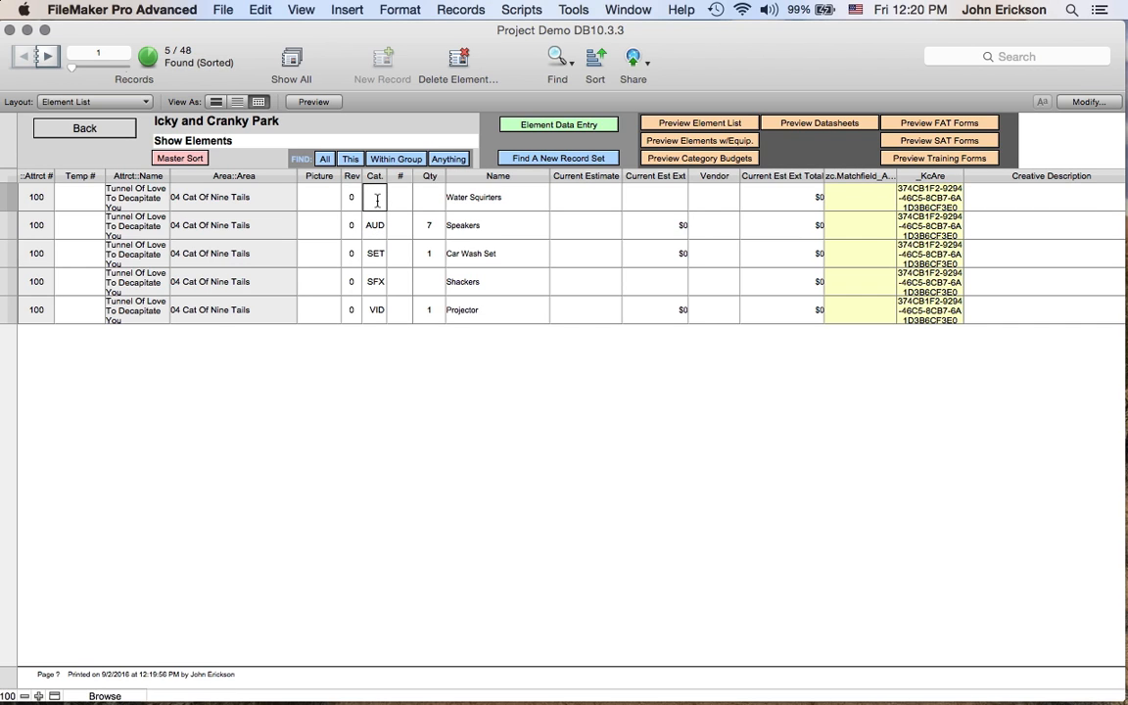
type("WFX")
left_click(390, 311)
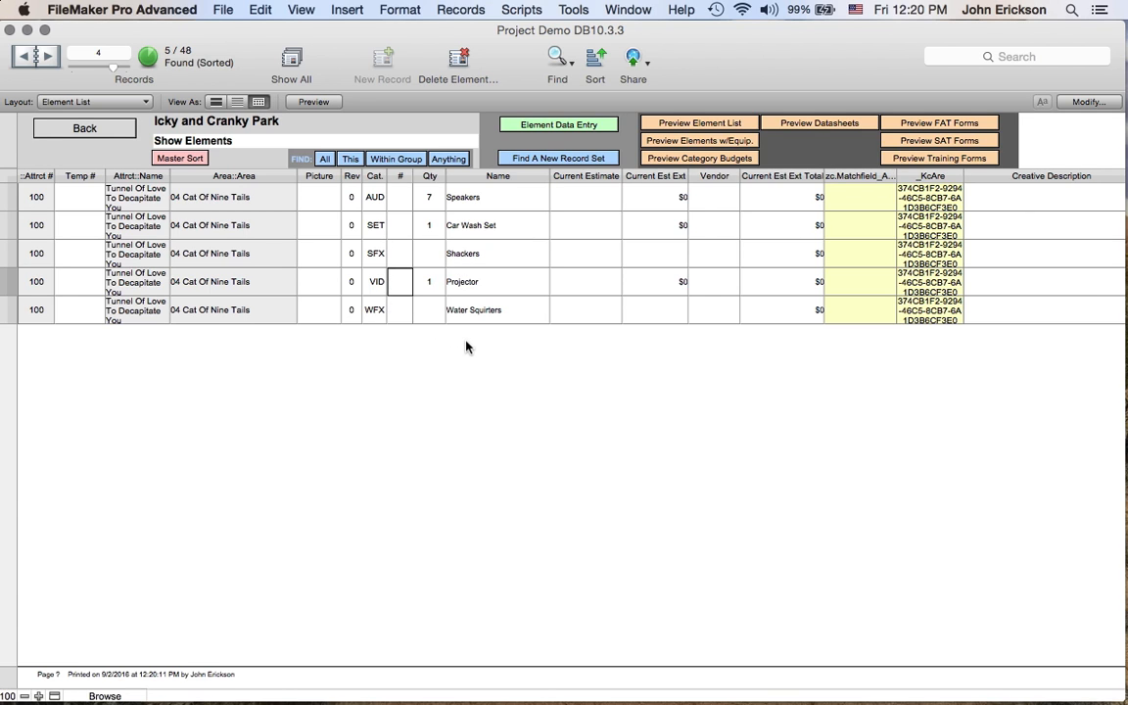
- Create a new element record named Soaper and set its category to WFX
key("super+n")
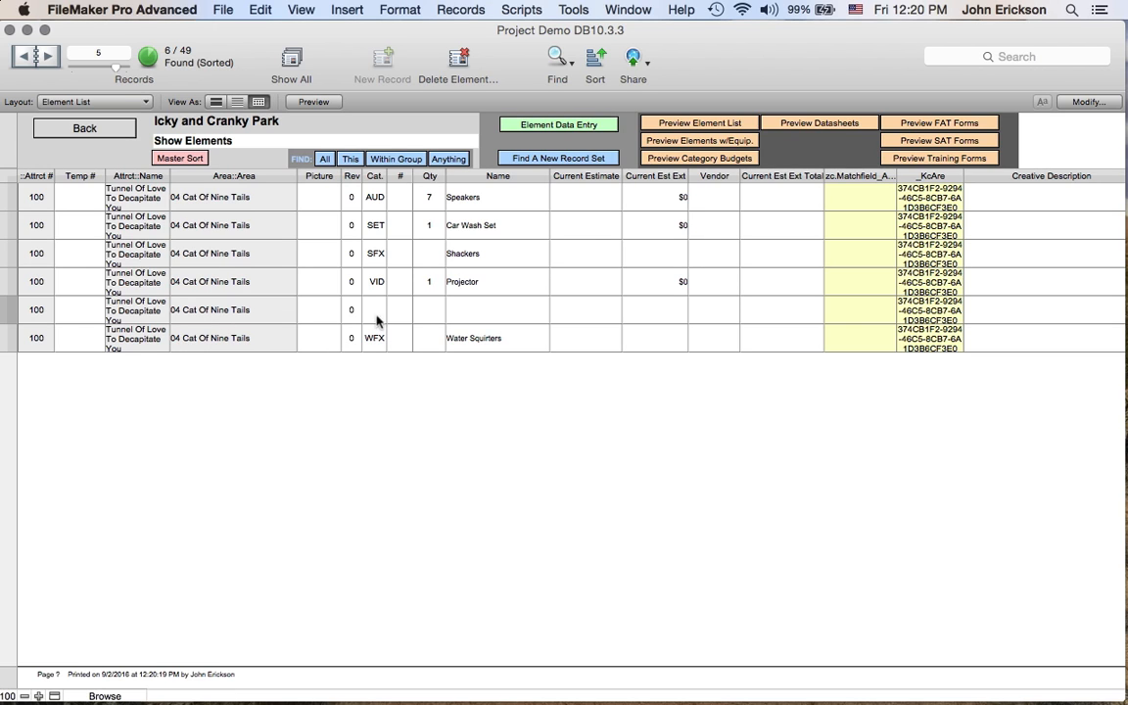
left_click(490, 312)
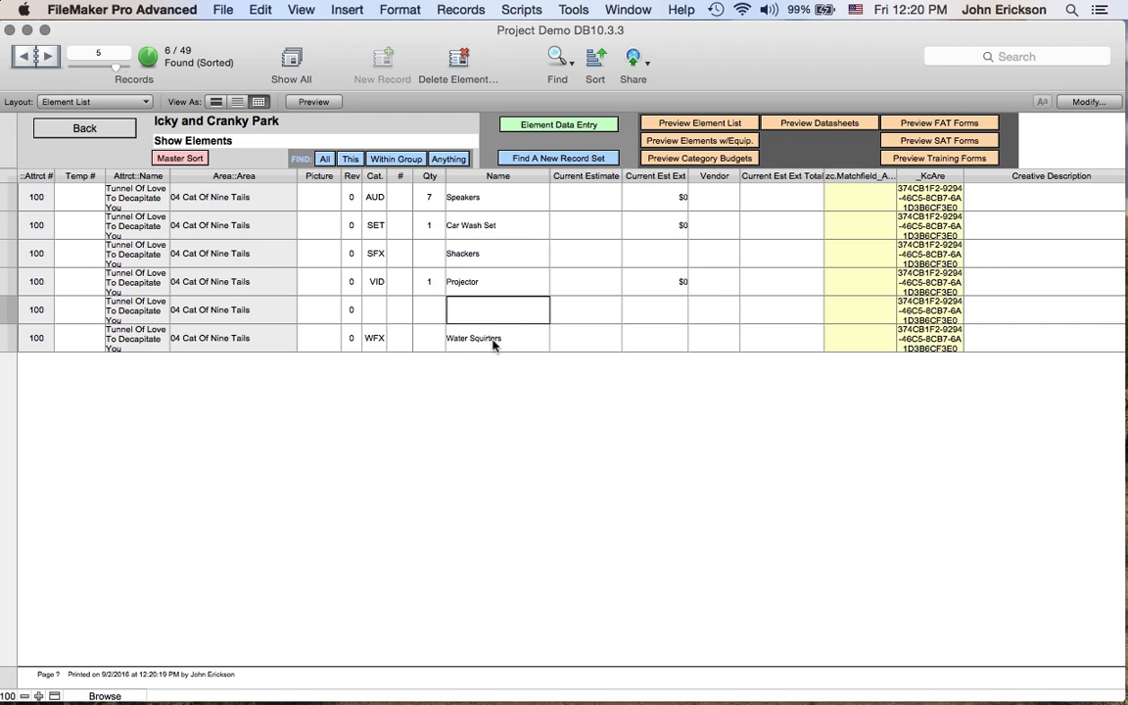
type("Soaper")
left_click(372, 310)
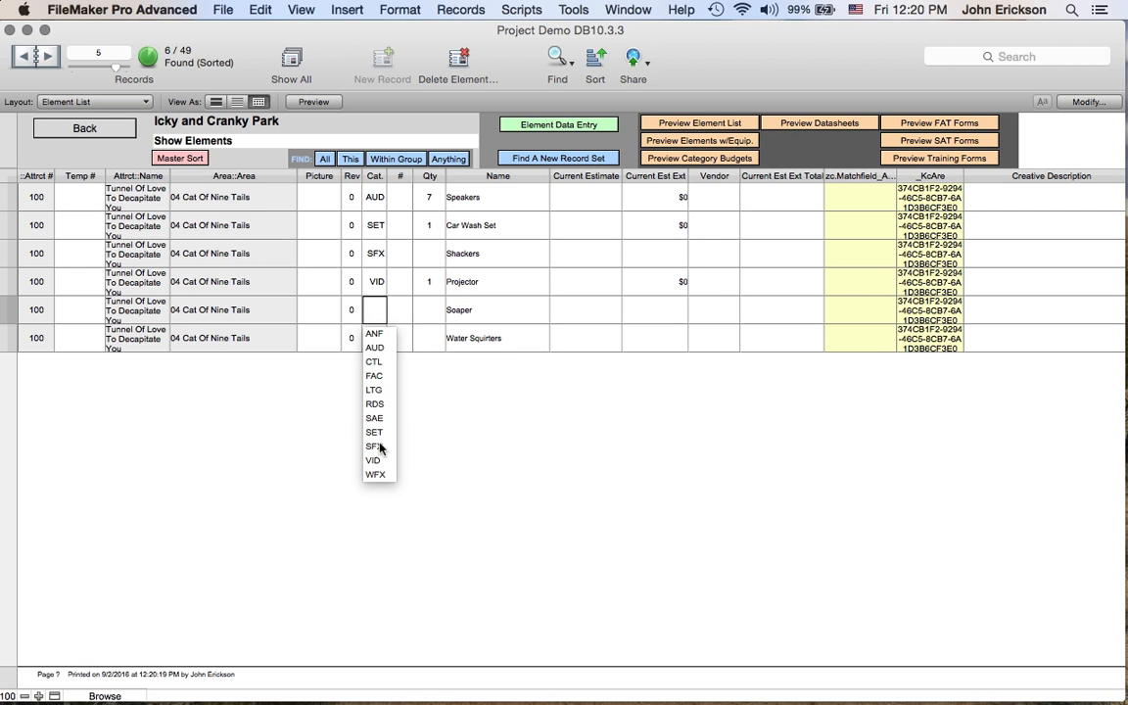
left_click(379, 476)
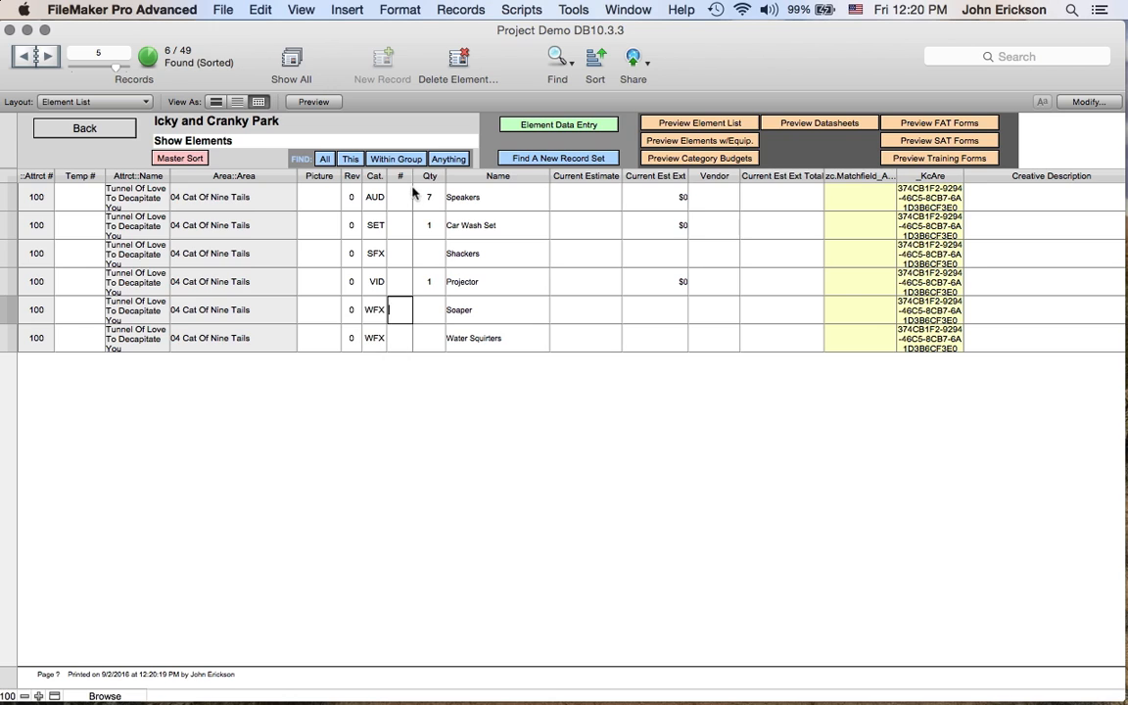
- Find all elements in the same SFX category as Shackers
left_click(376, 257)
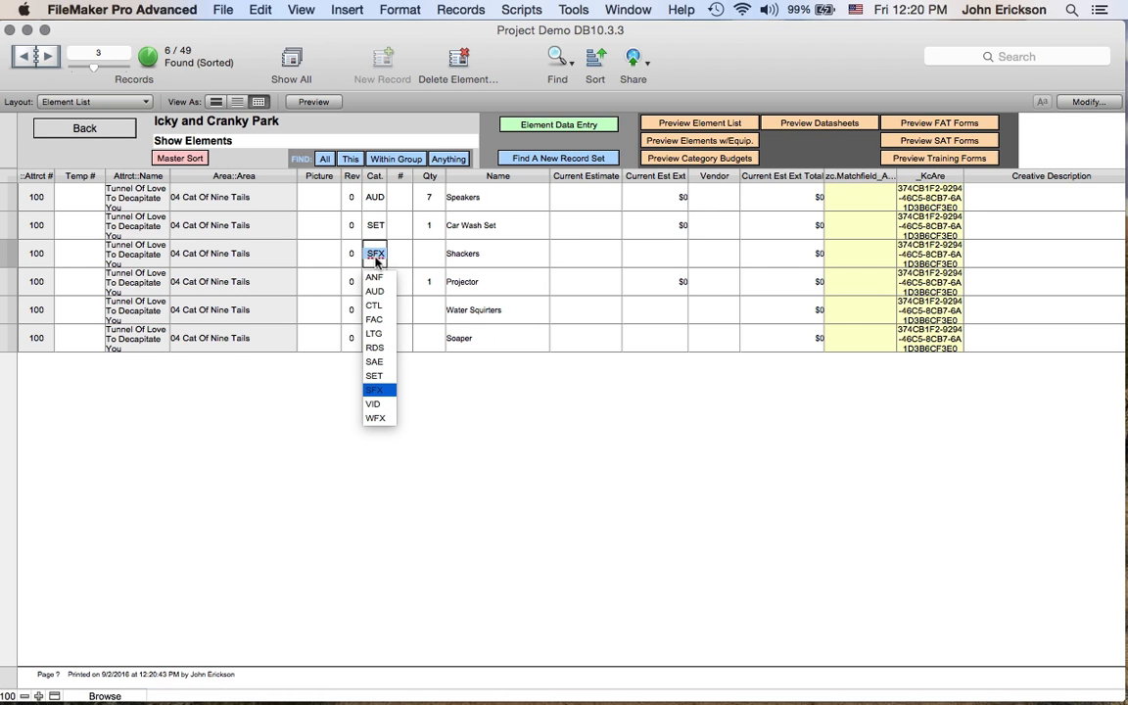
left_click(368, 250)
left_click(350, 160)
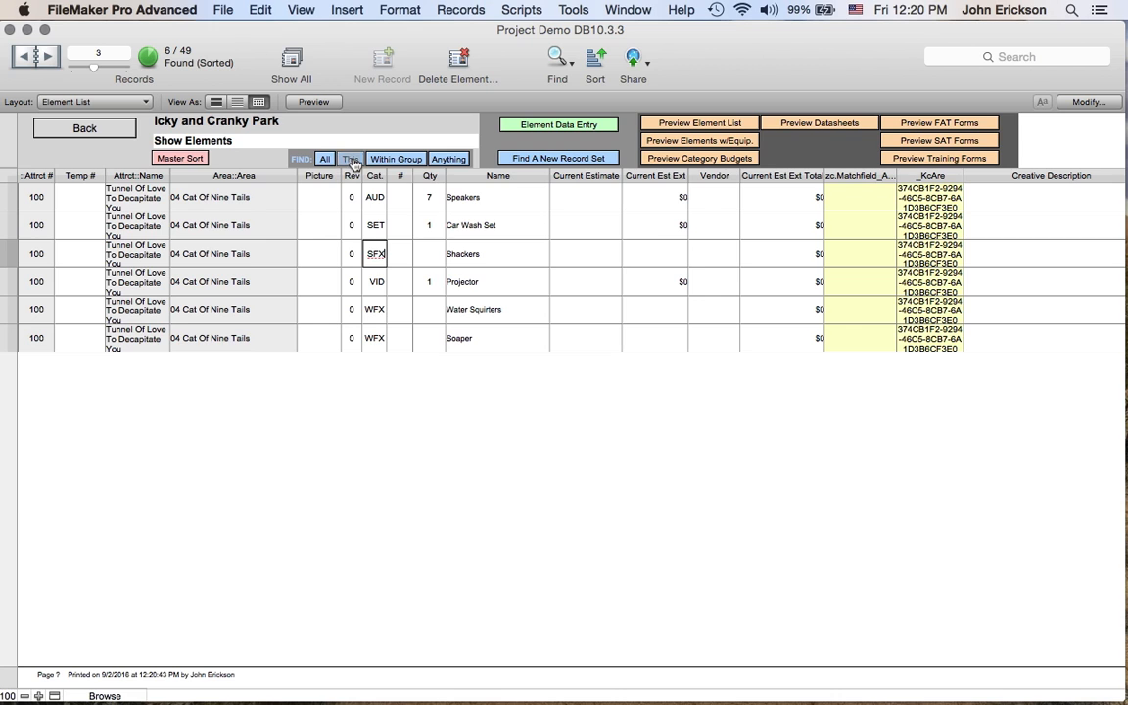
left_click(574, 349)
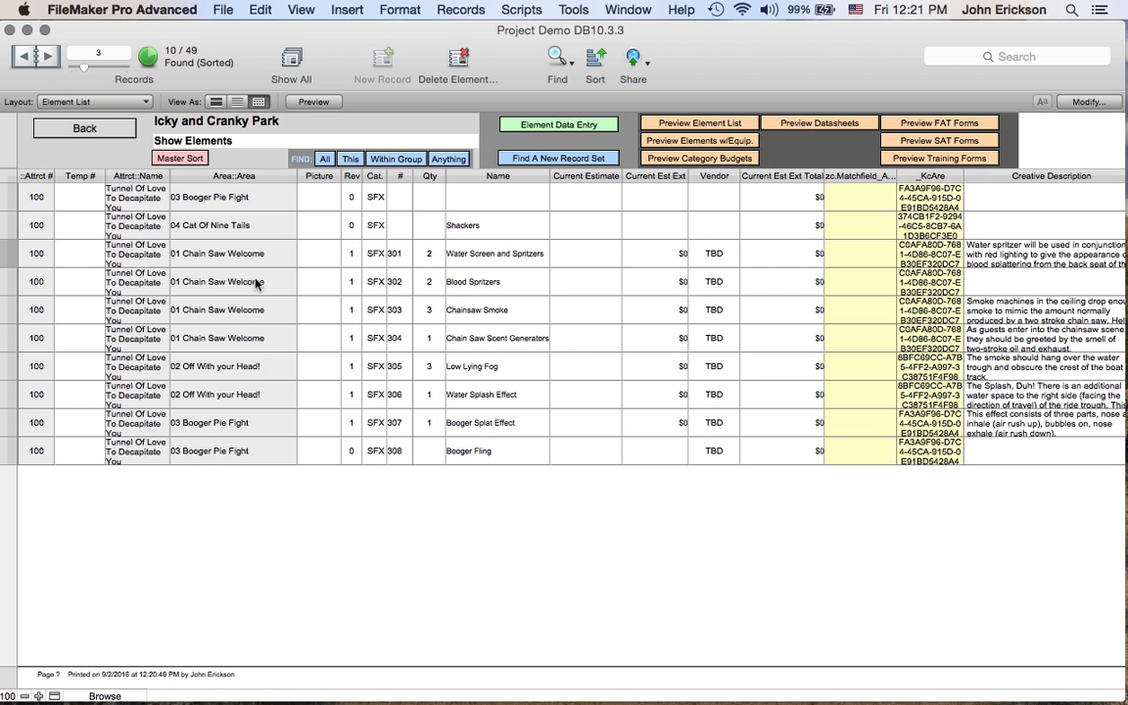
- Find all current elements in the 04 Cat Of Nine Tails area again
left_click(255, 227)
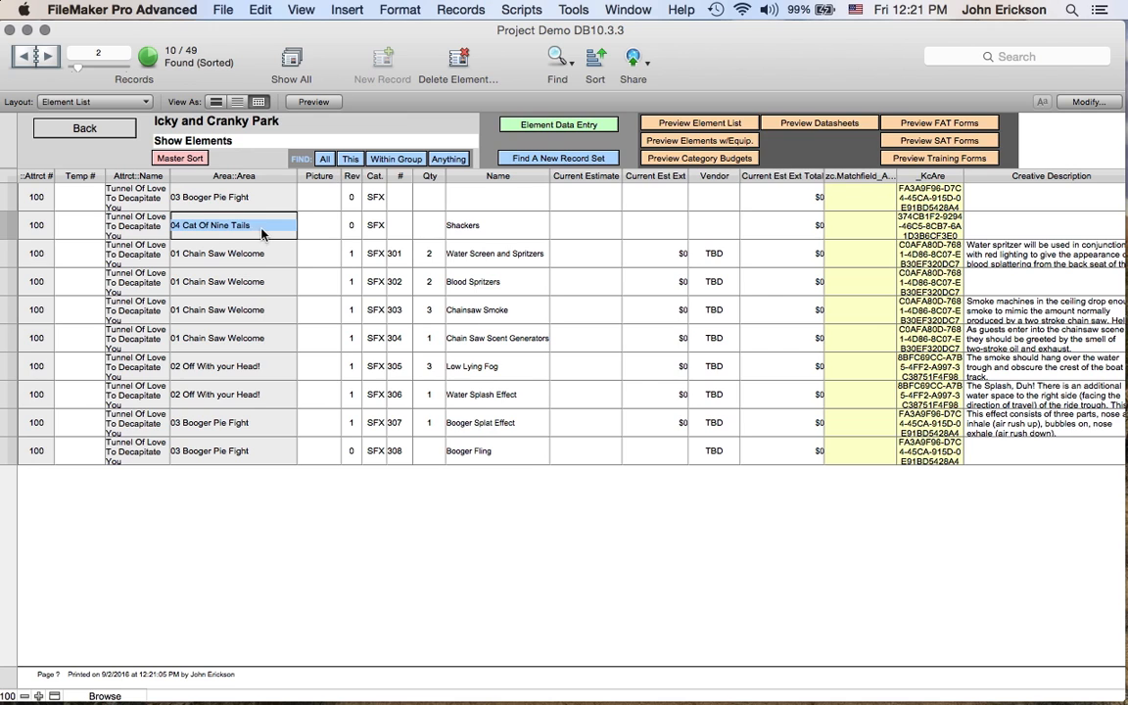
left_click(350, 159)
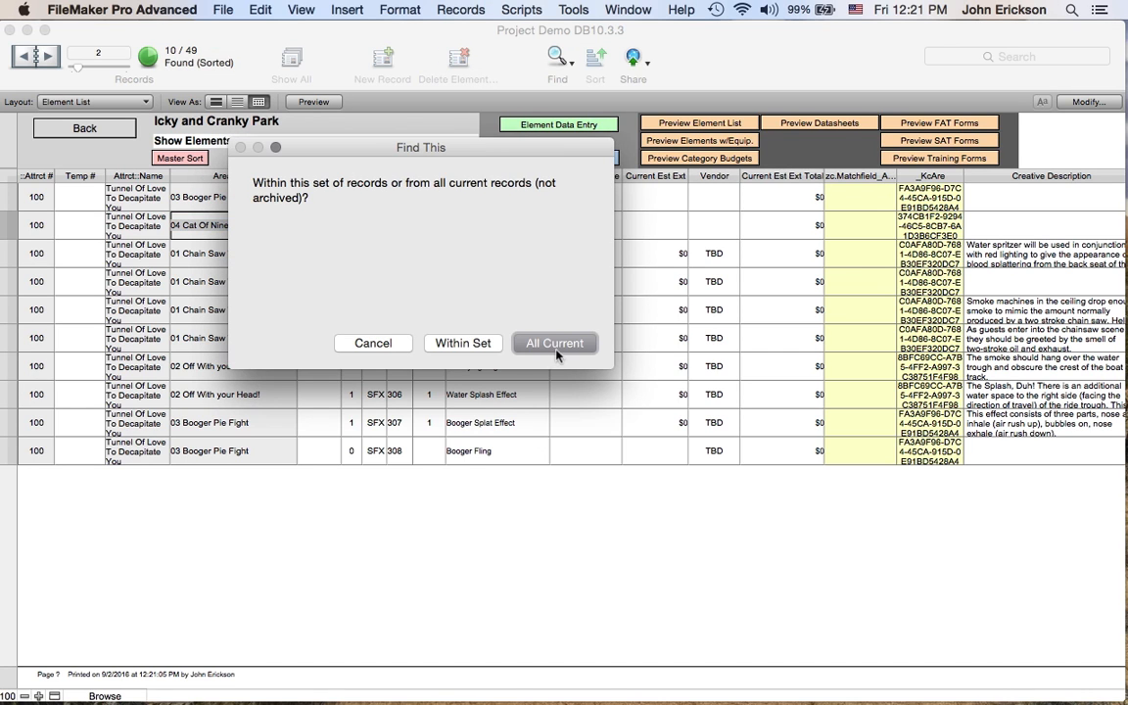
left_click(501, 340)
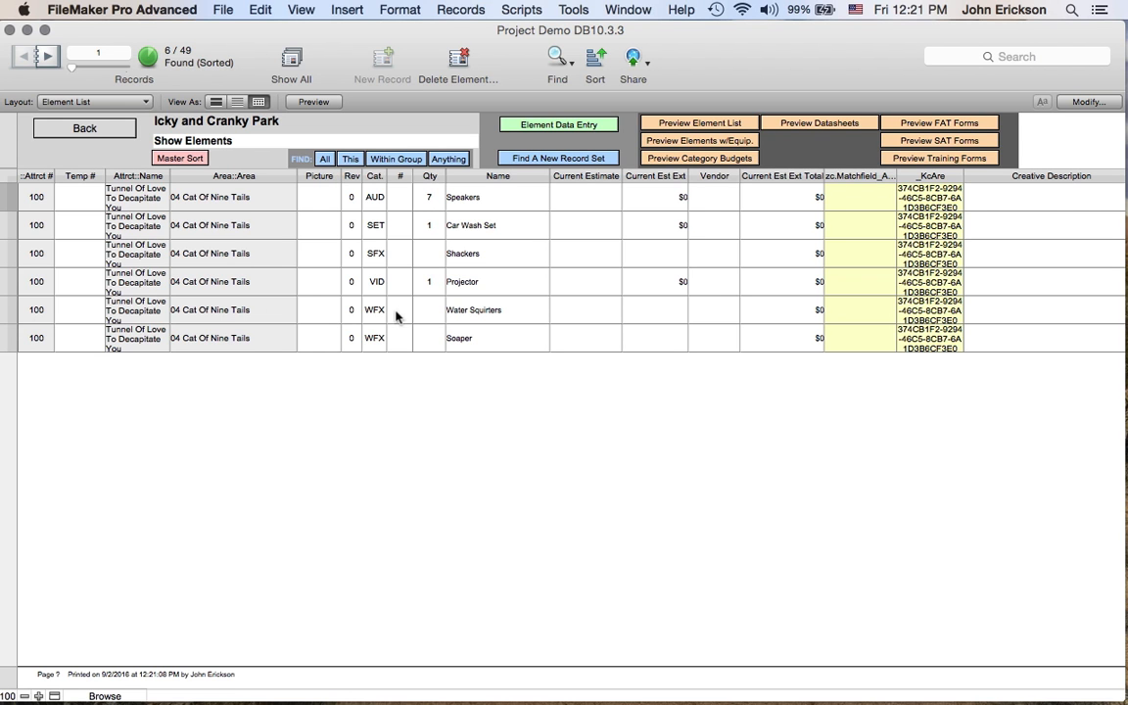
- Add a new element from the attraction's Elements screen and return to the full element list
left_click(74, 131)
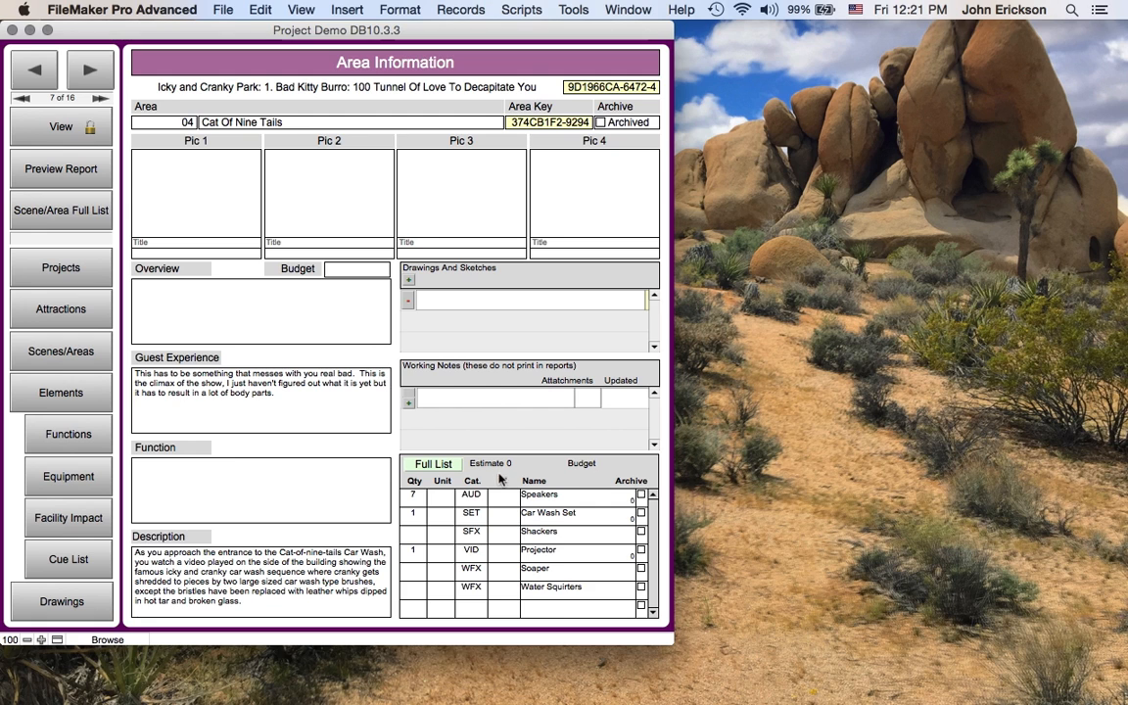
left_click(61, 394)
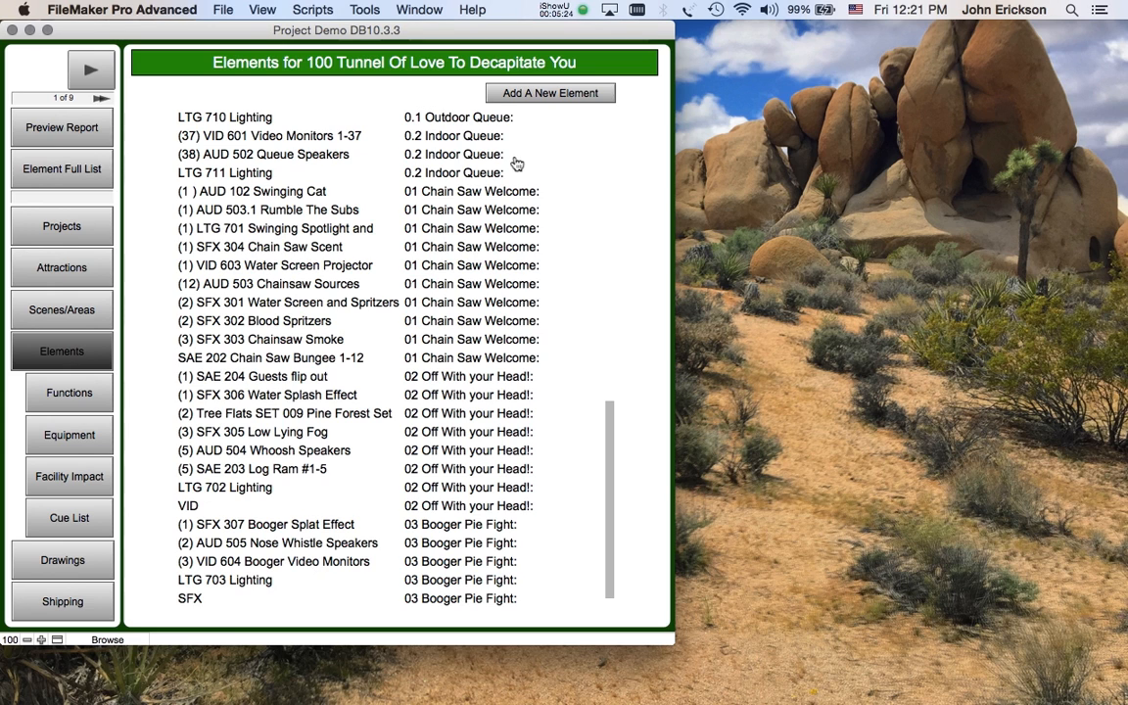
left_click(554, 93)
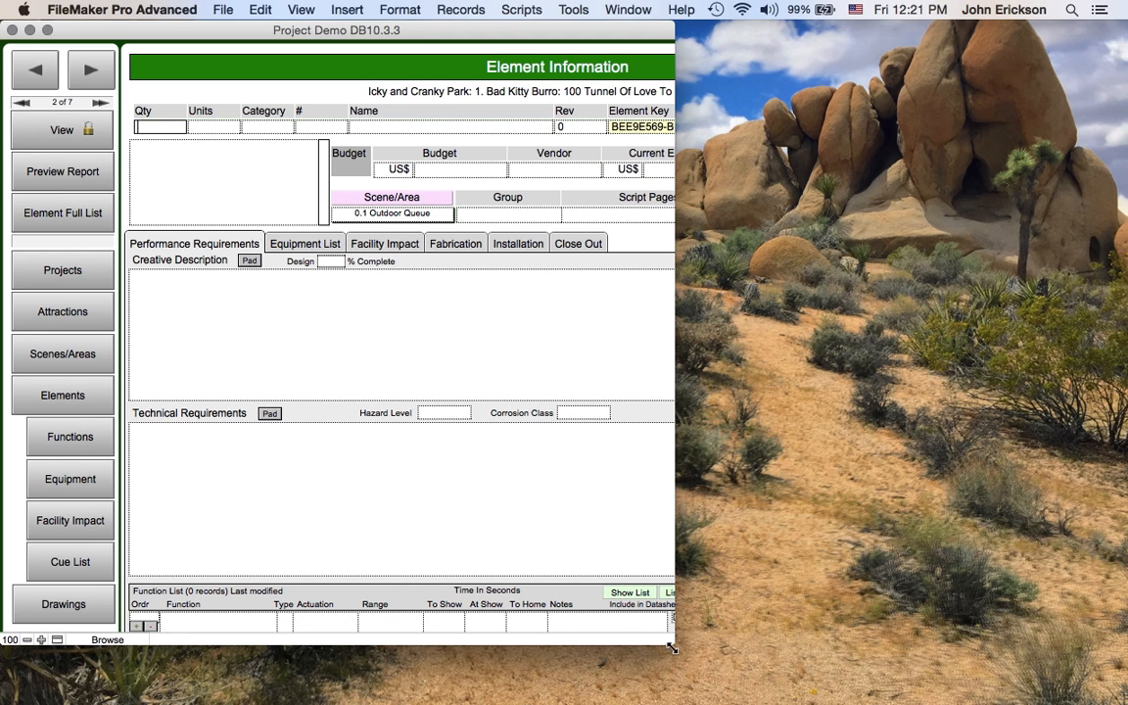
left_click_drag(662, 642, 973, 678)
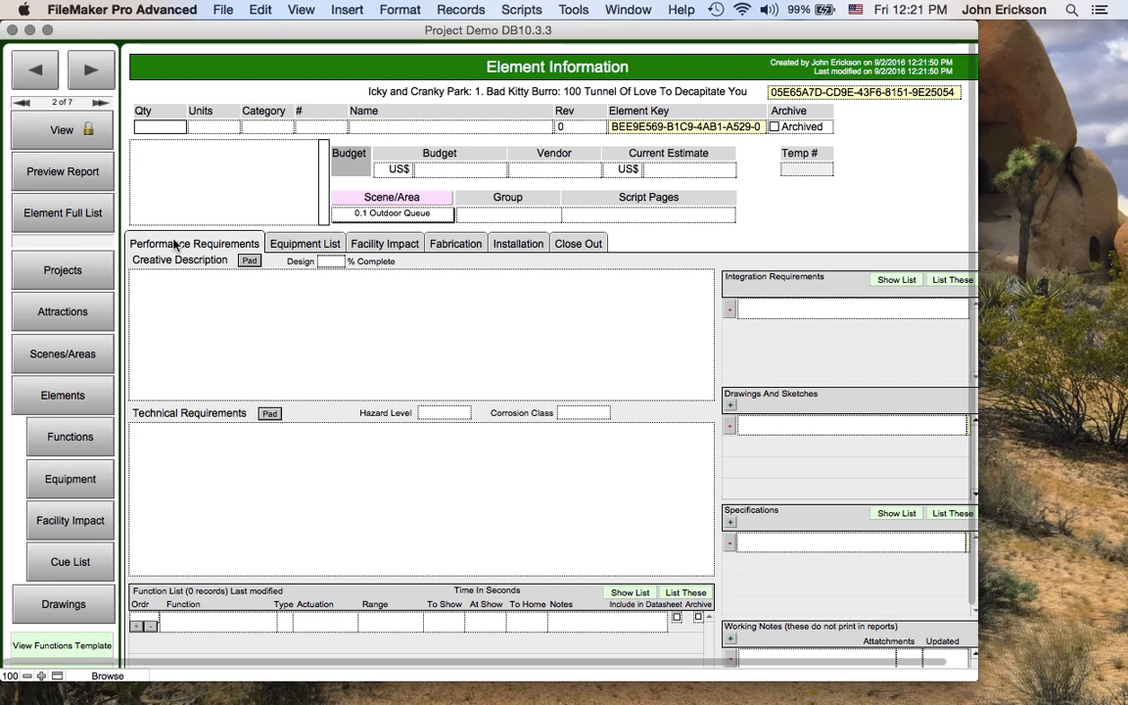
left_click(61, 217)
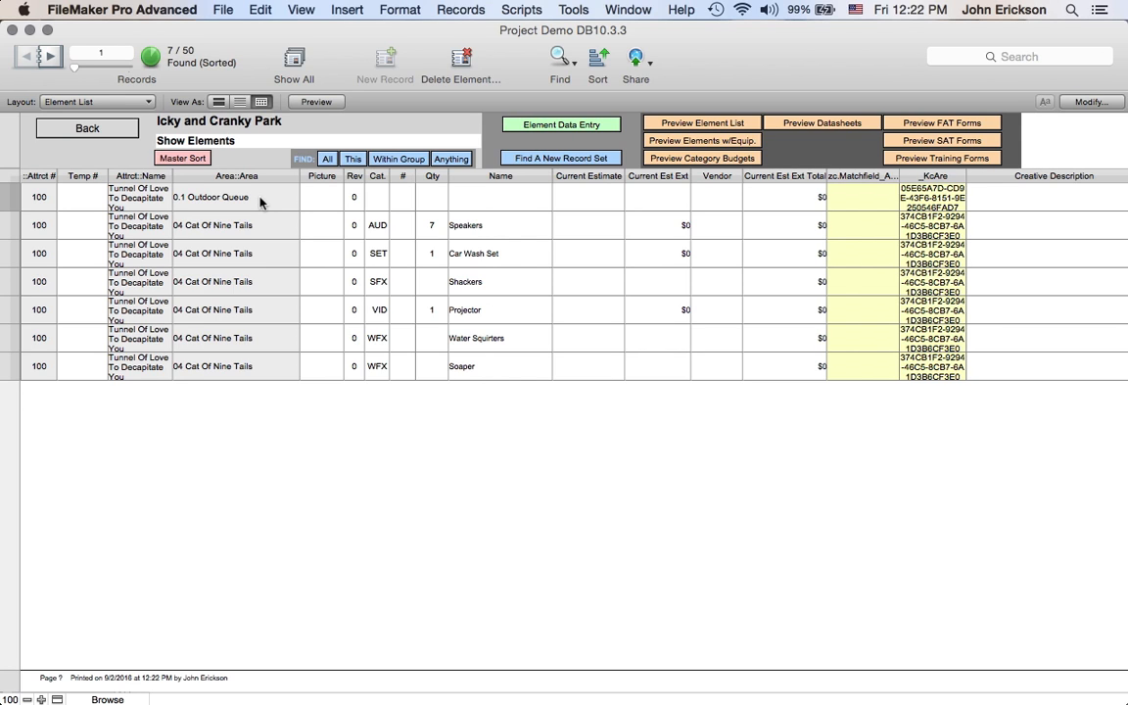
- Cut the new element's area key and paste it back into the same field
left_click(931, 197)
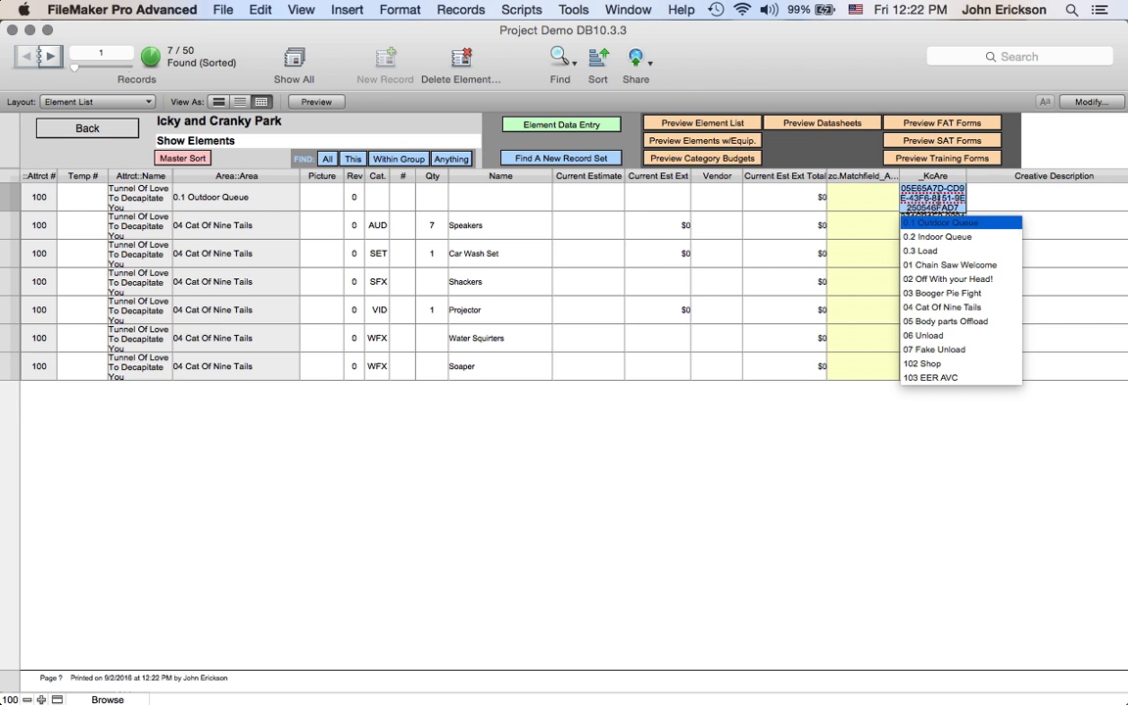
left_click(939, 197)
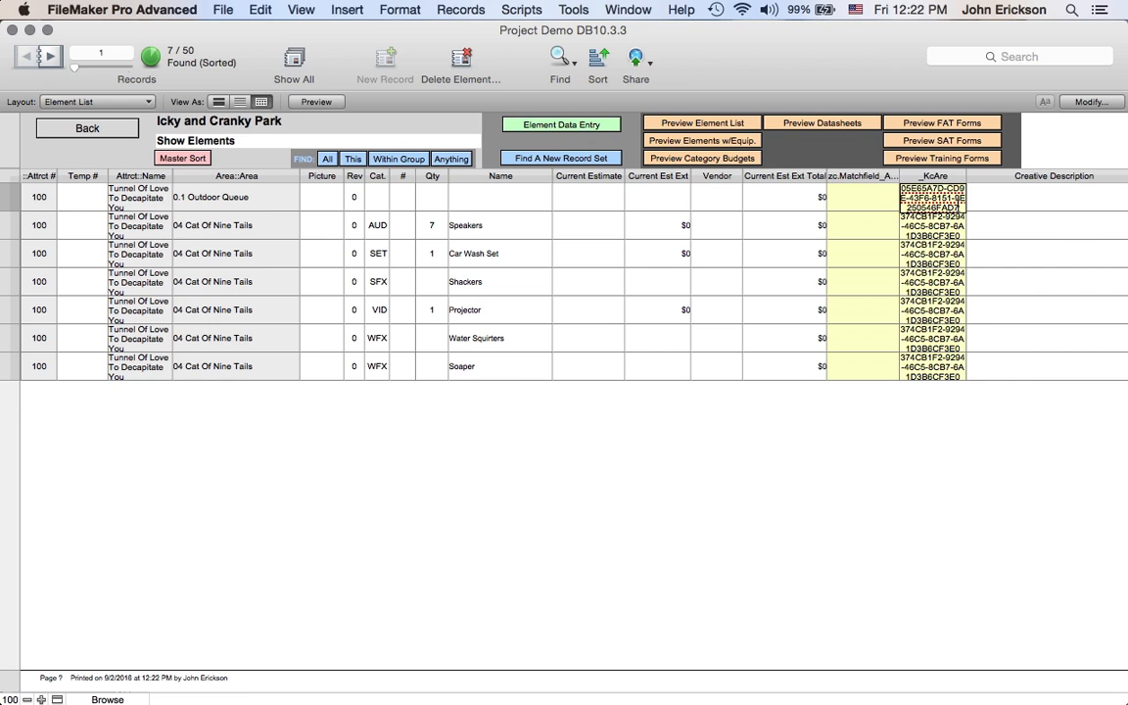
key("super+a")
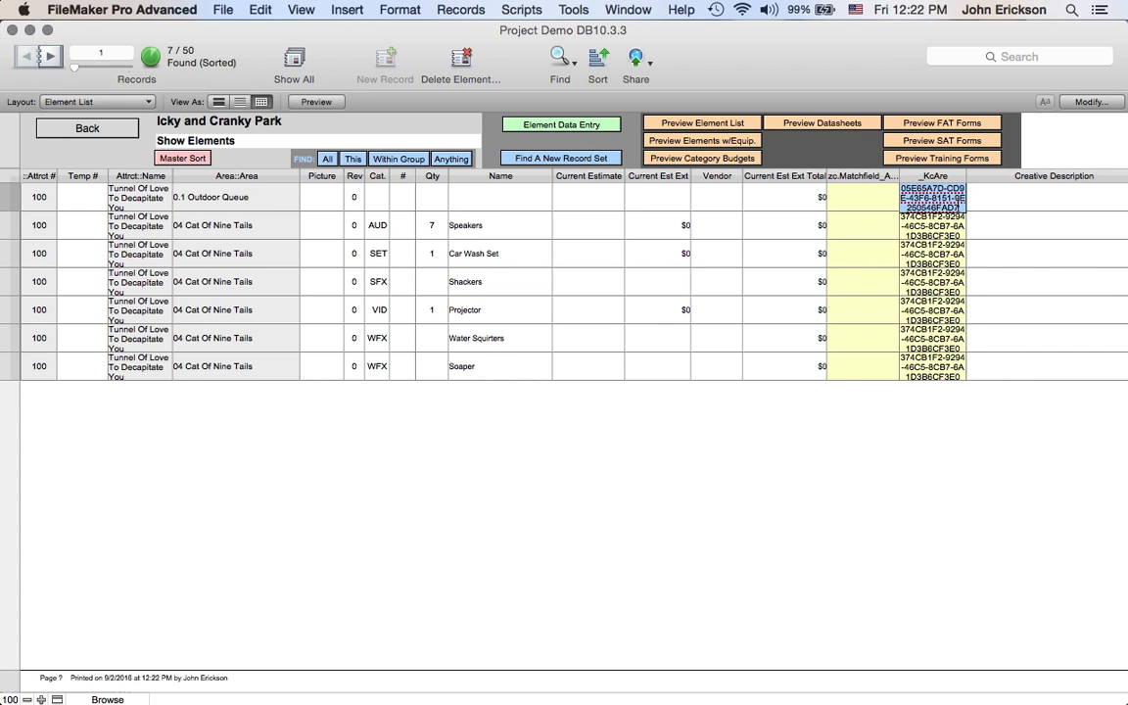
key("super+x")
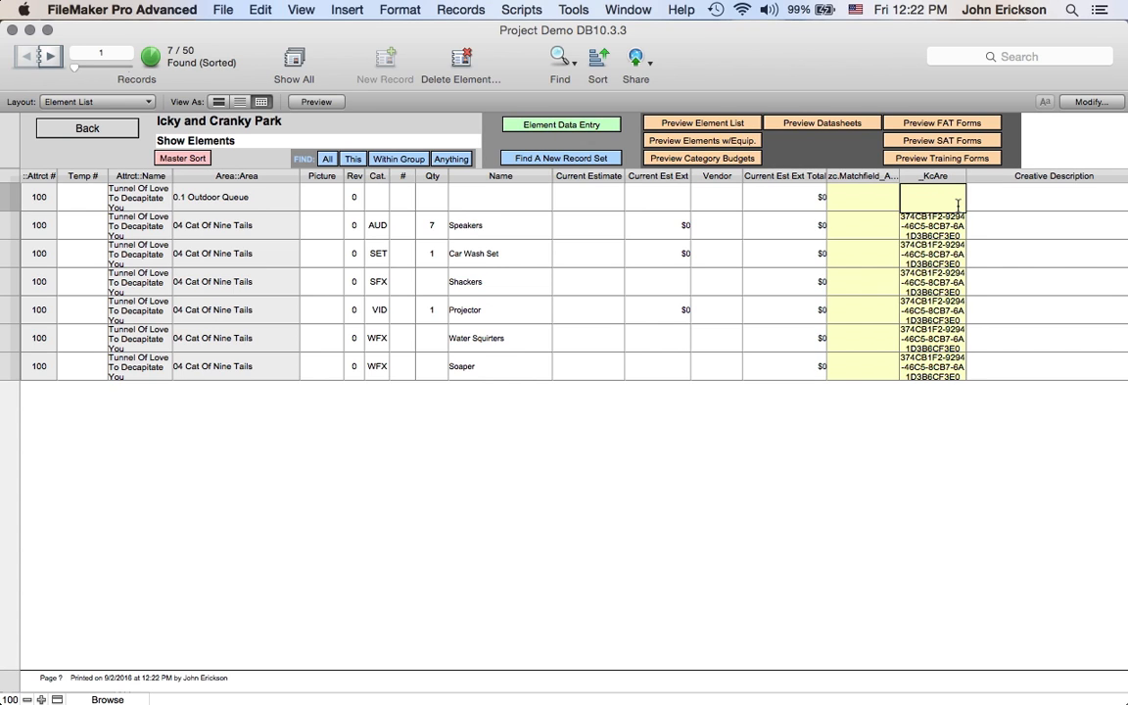
left_click(836, 419)
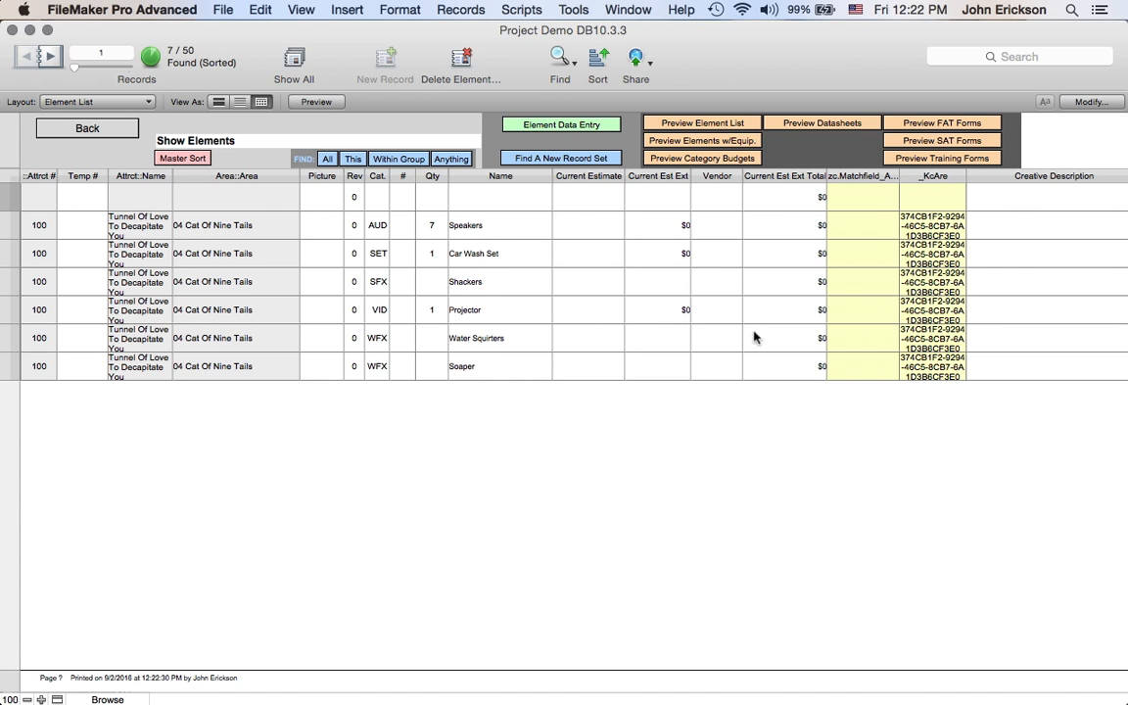
left_click(932, 197)
key("cmd+v")
left_click(751, 428)
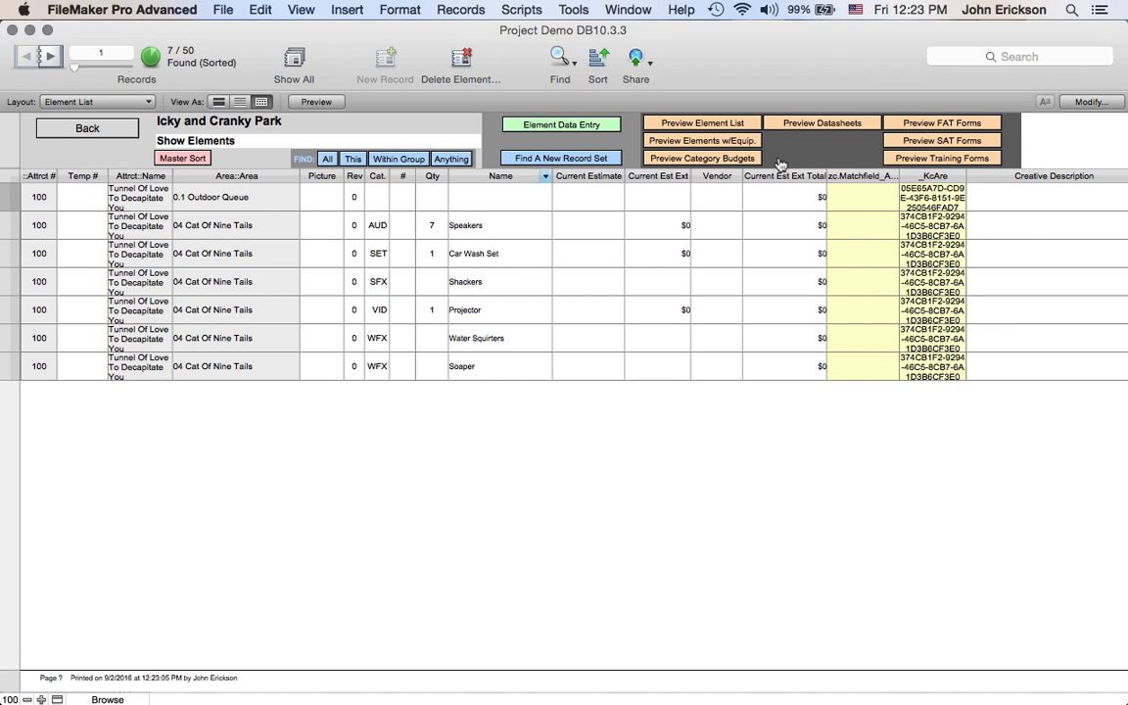
- Set the new element's area to 05 Body parts Offload
left_click(928, 207)
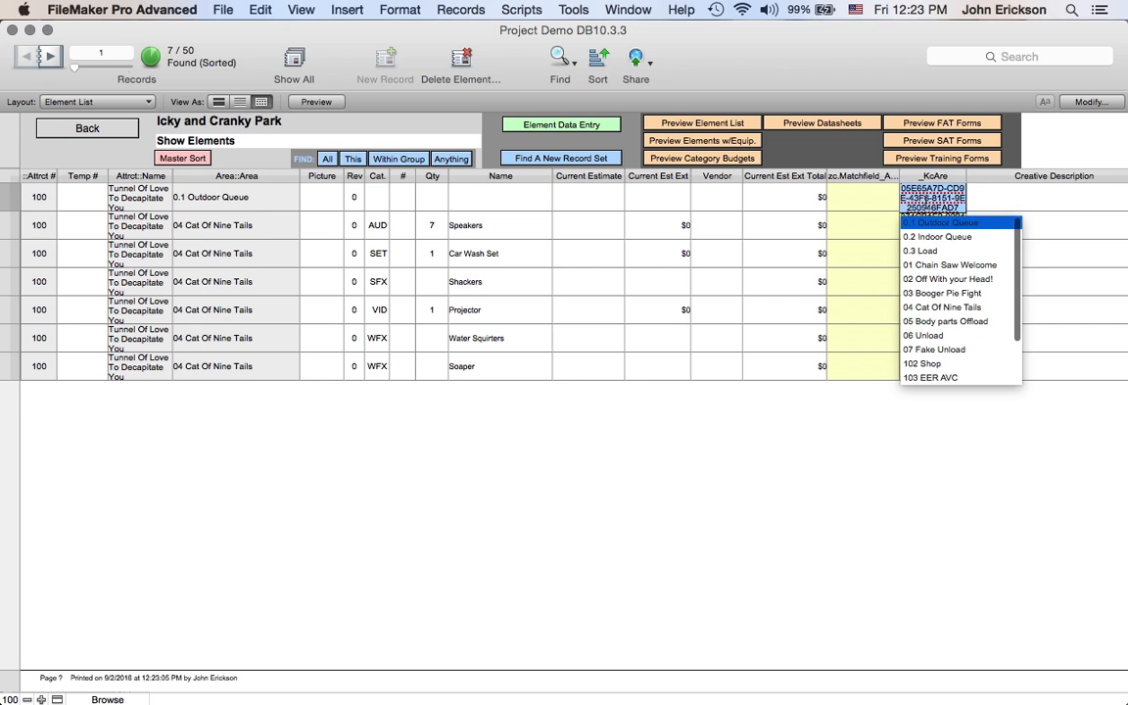
left_click(932, 309)
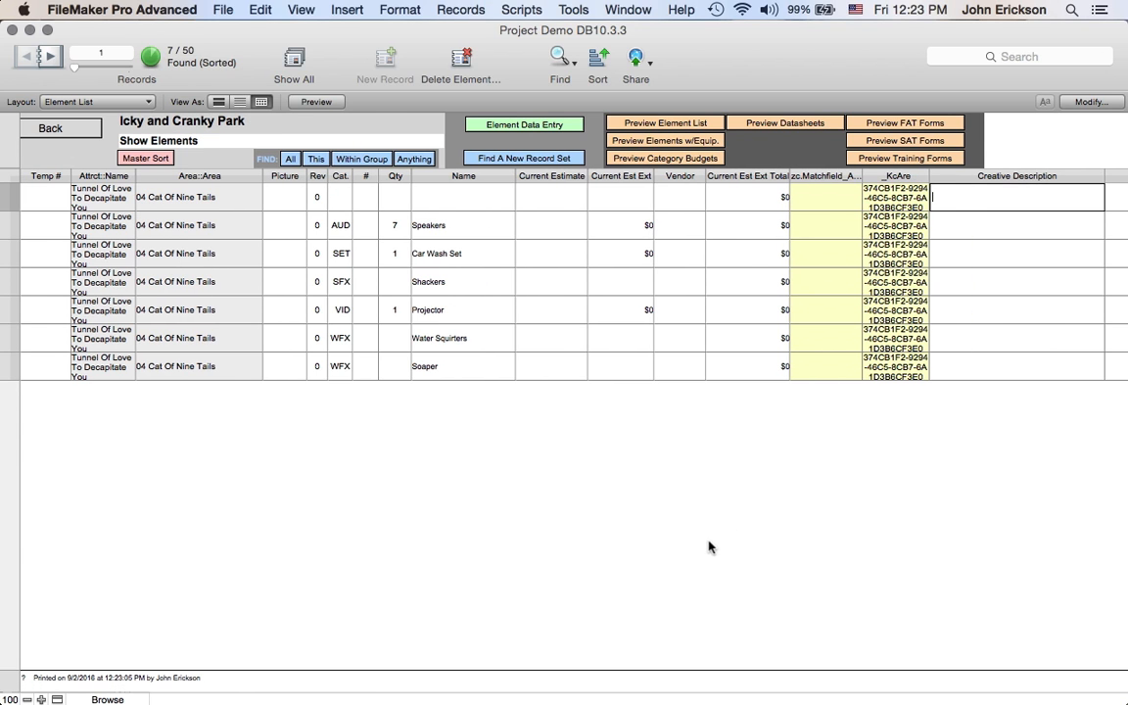
left_click(897, 197)
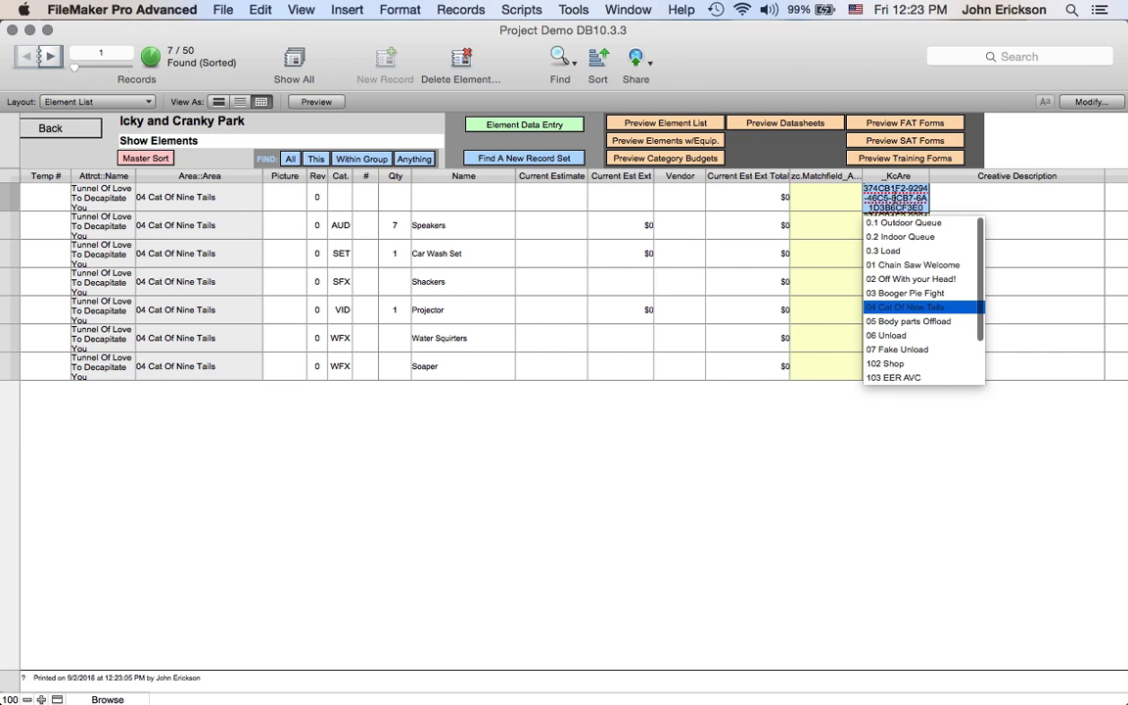
left_click(908, 321)
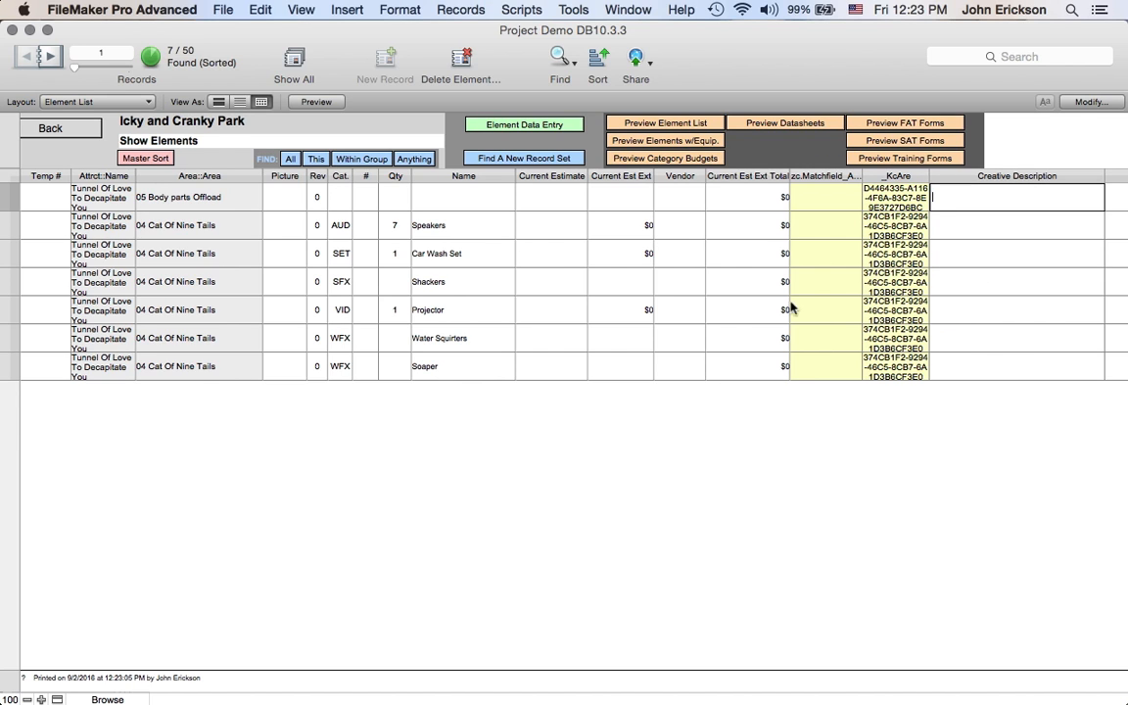
- Duplicate the 05 Body parts Offload element record
left_click(240, 200)
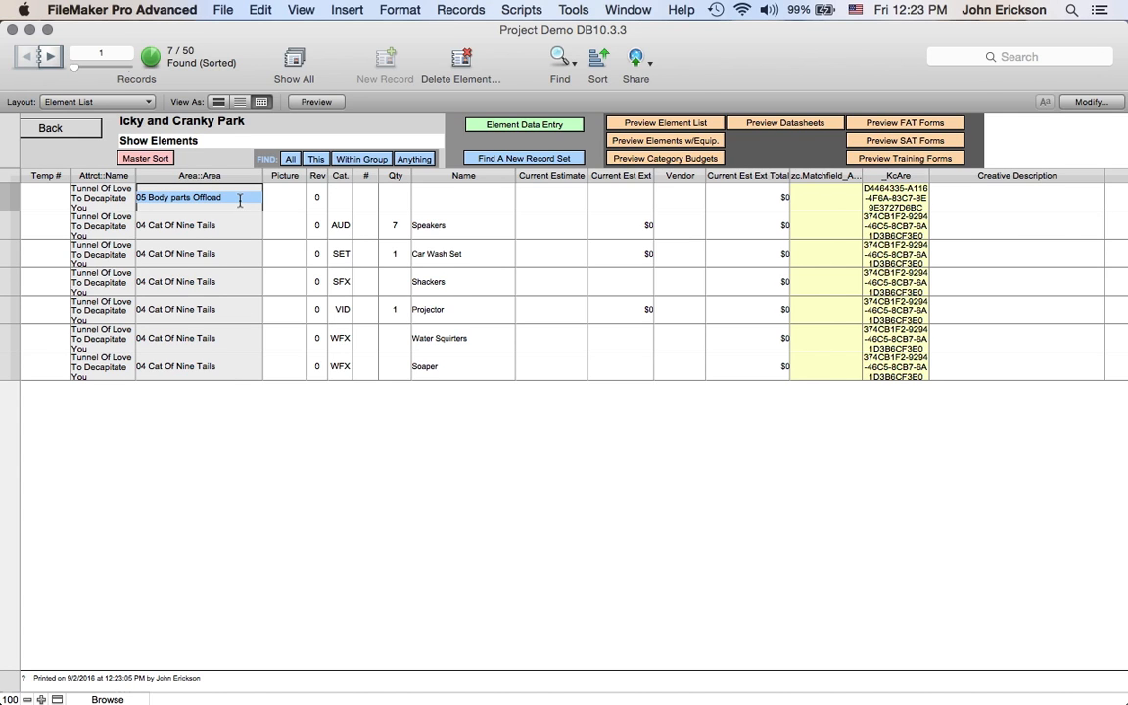
left_click(456, 9)
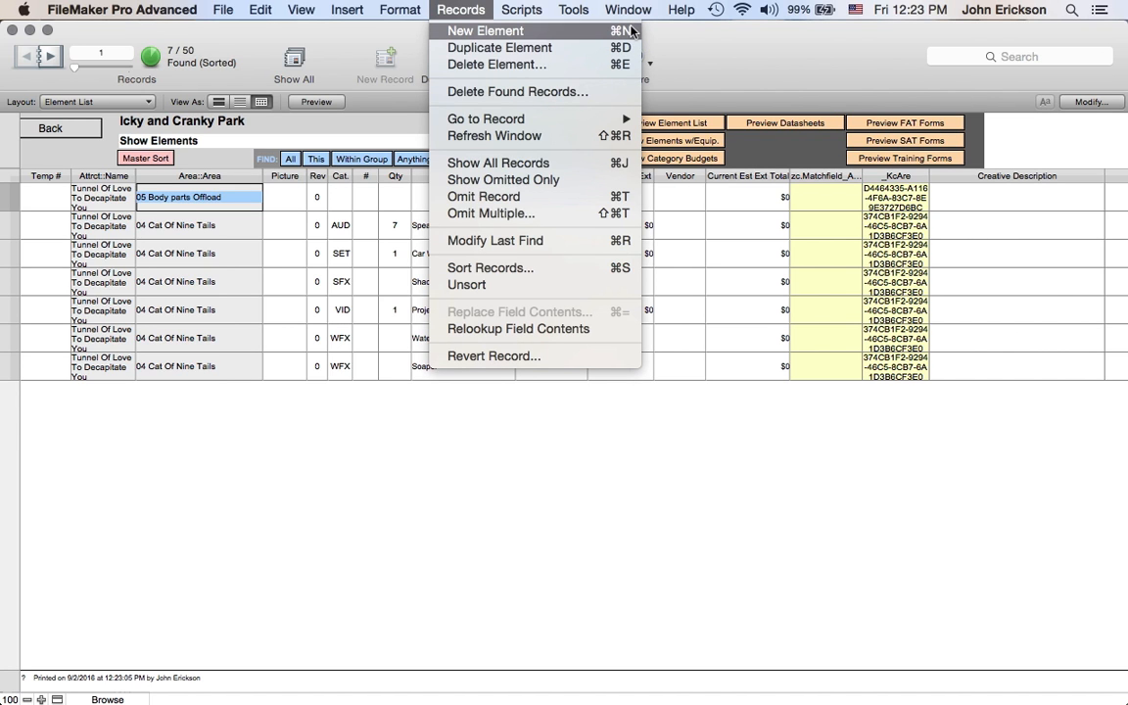
left_click(437, 523)
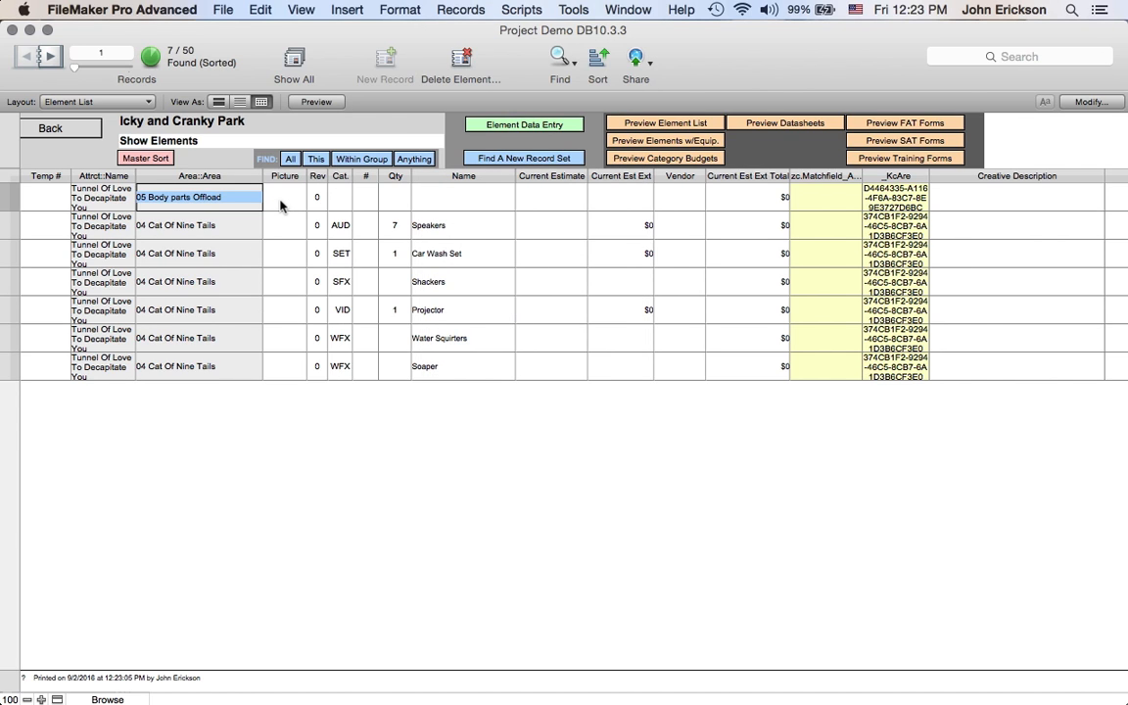
key("super+d")
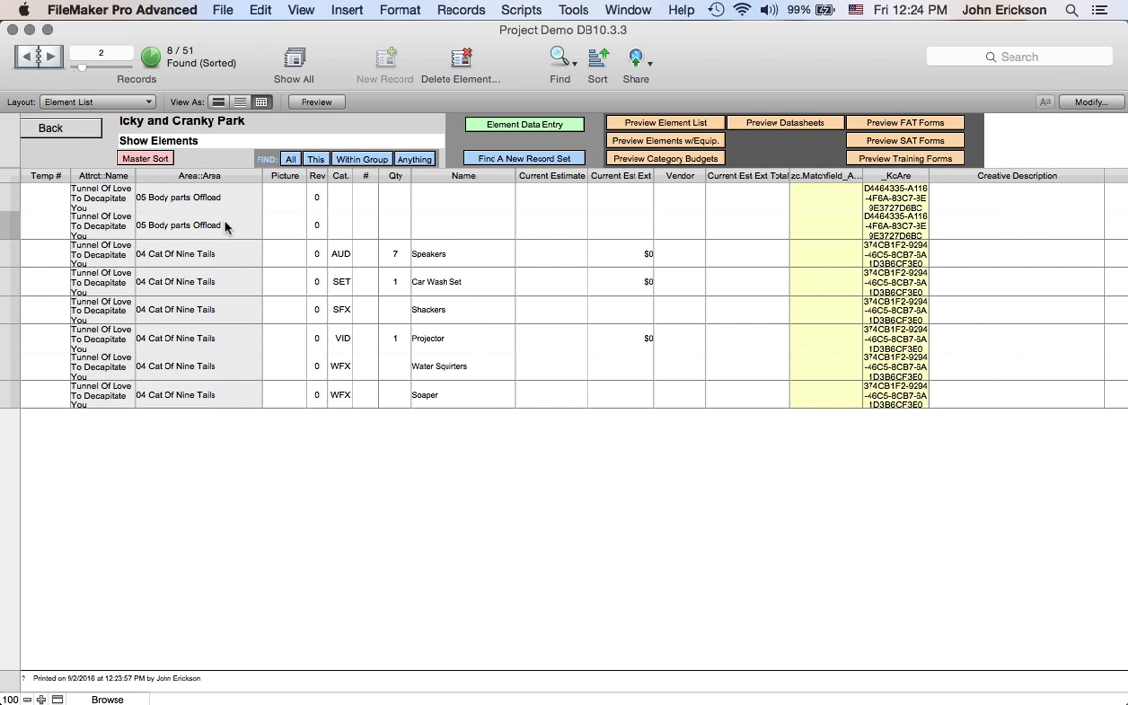
- Create another new element record and set its area to 03 Booger Pie Fight
left_click(241, 315)
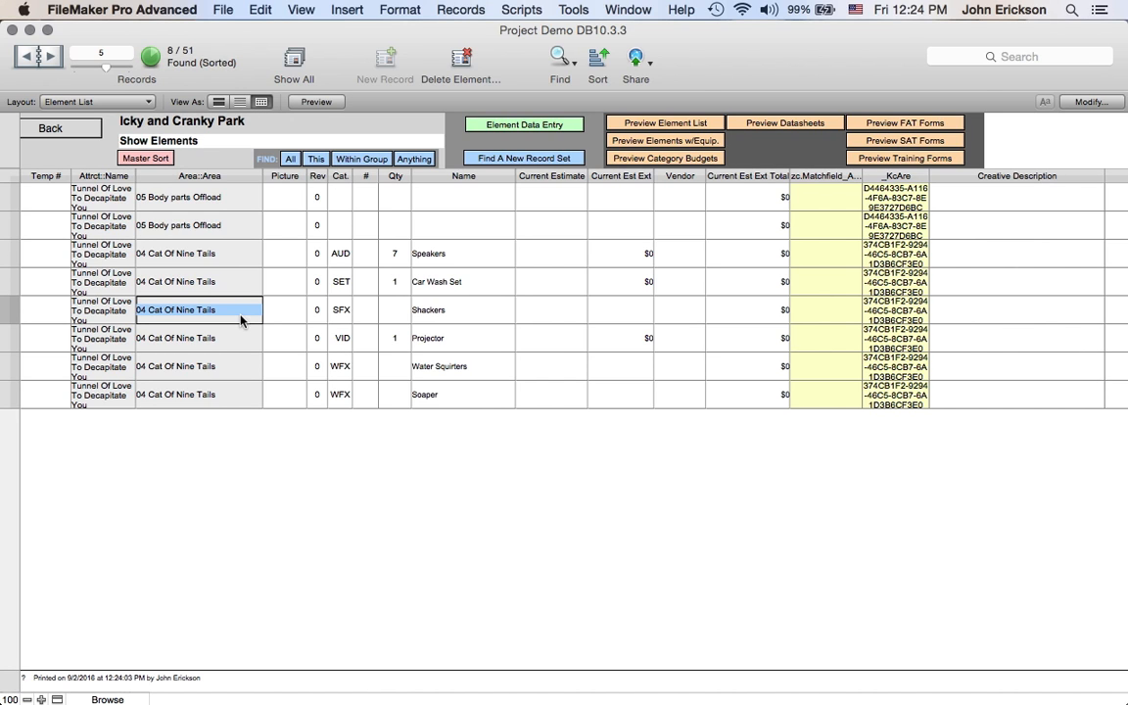
key("super+n")
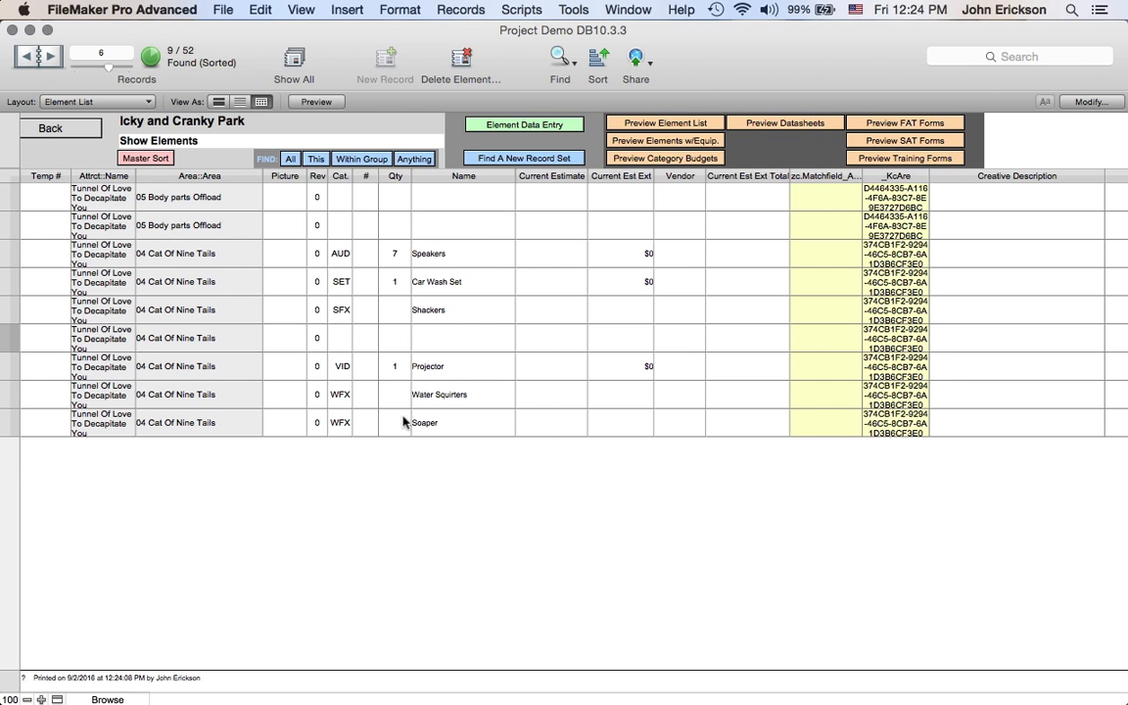
left_click(895, 338)
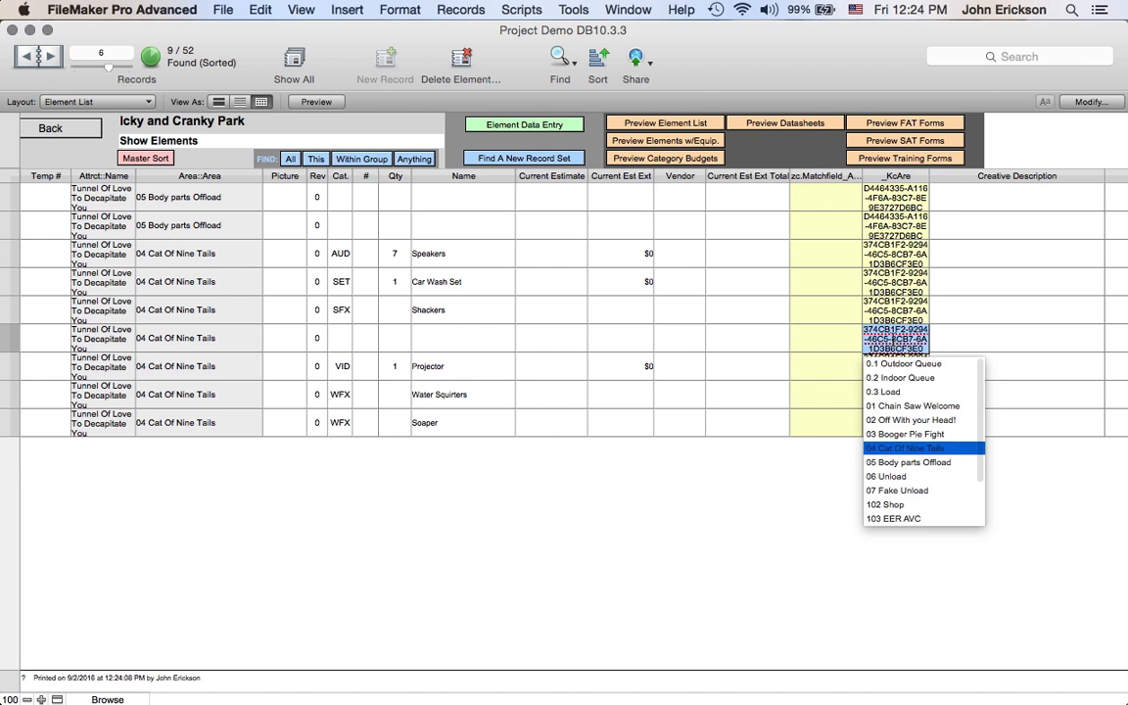
left_click(906, 437)
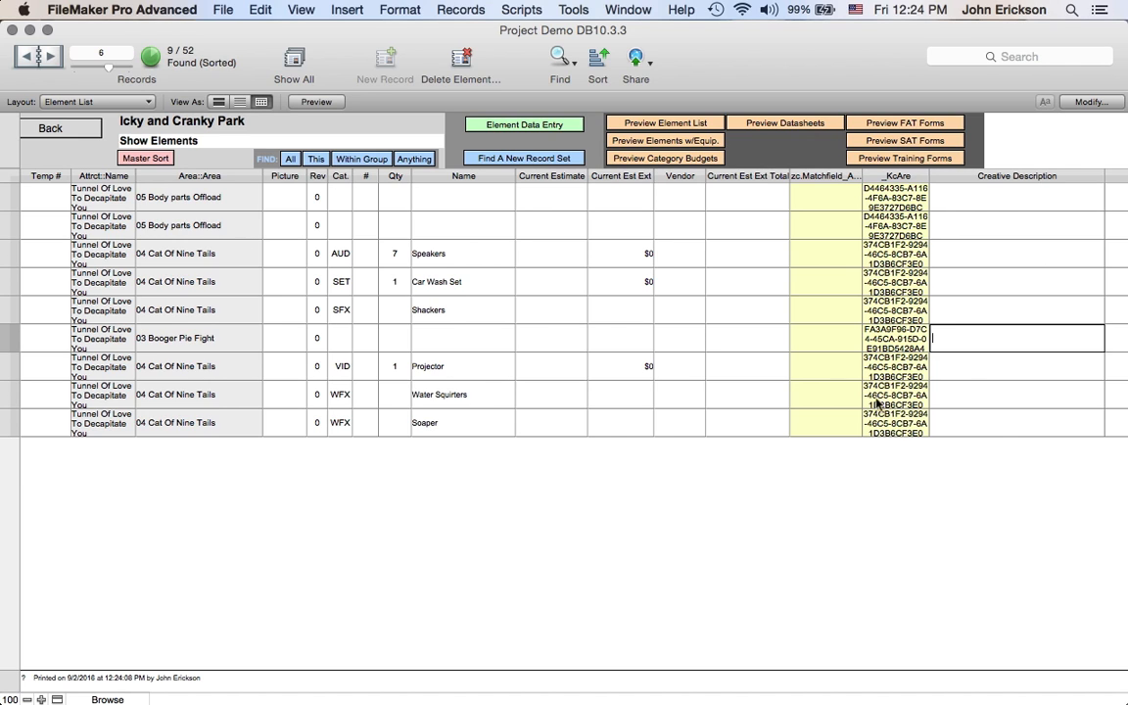
- Try to delete the area name directly in the new element's area field
left_click(233, 343)
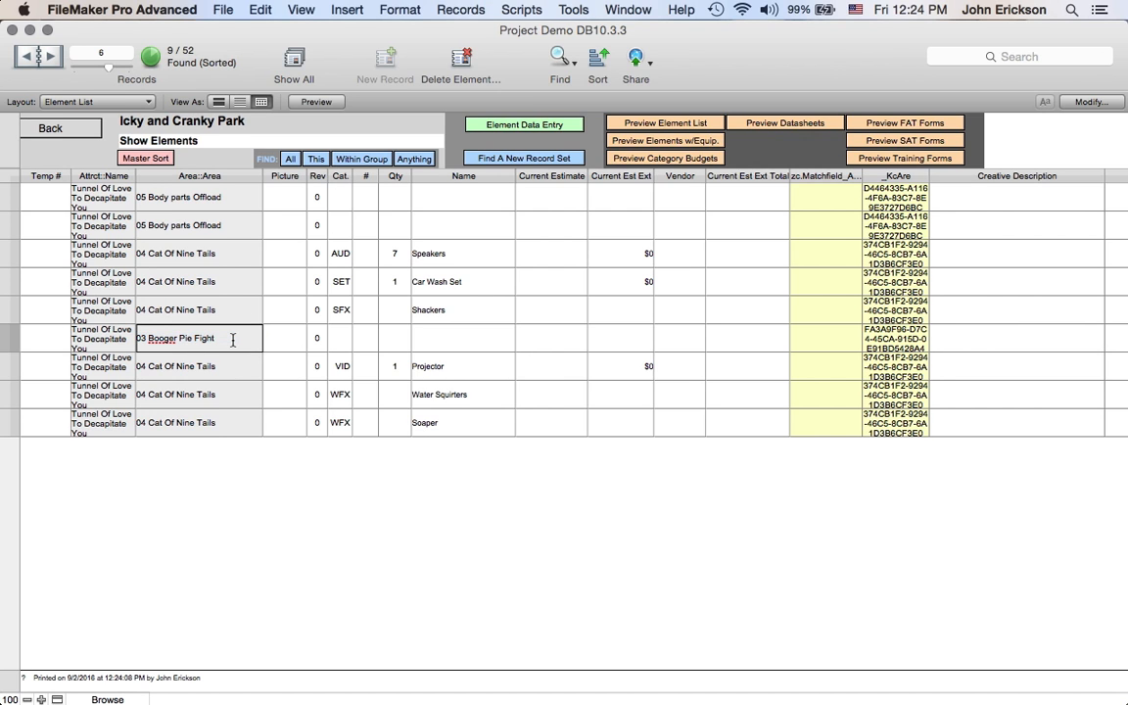
key("BackSpace")
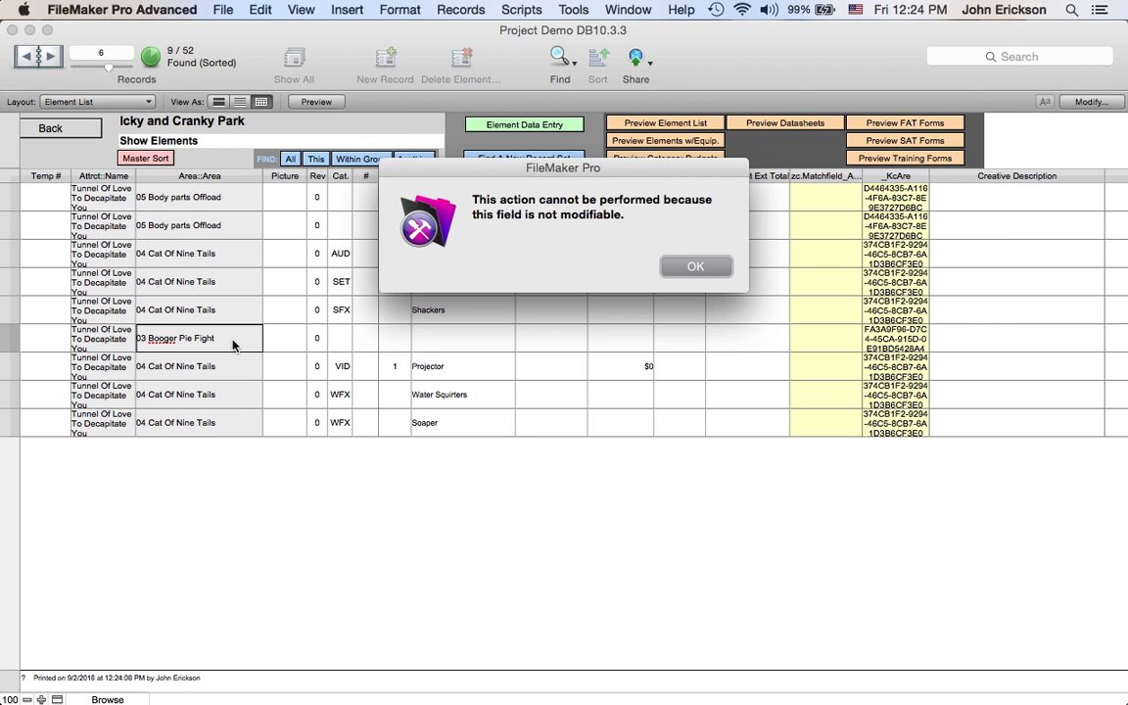
left_click(696, 267)
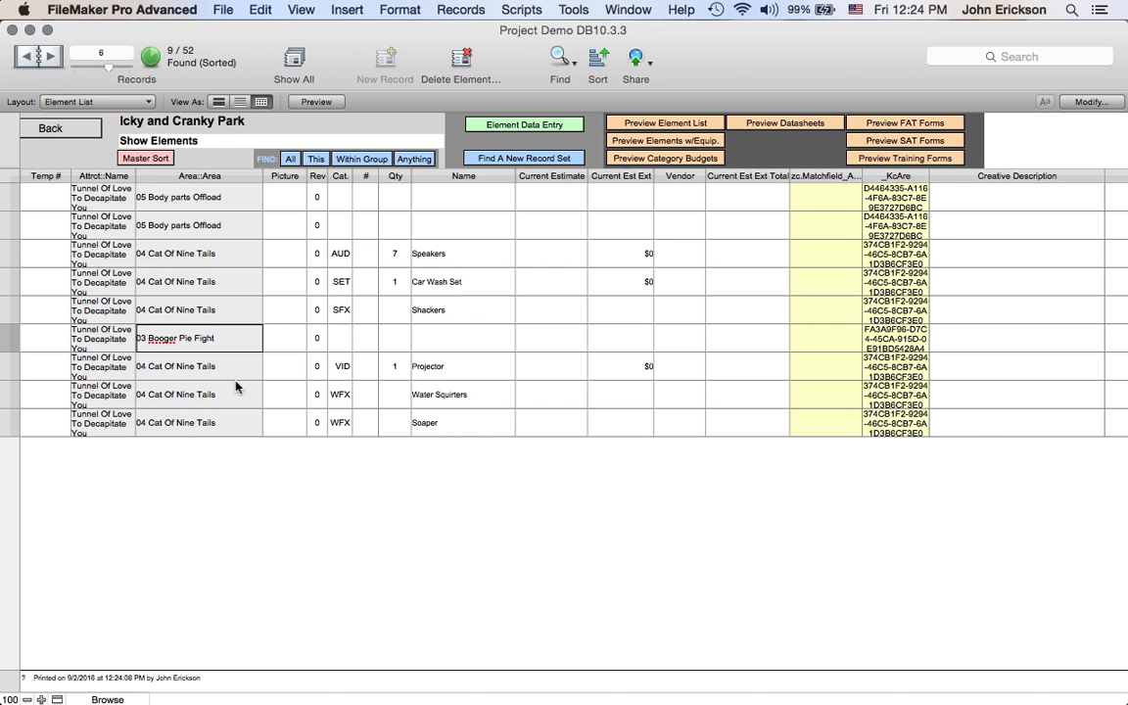
left_click(247, 491)
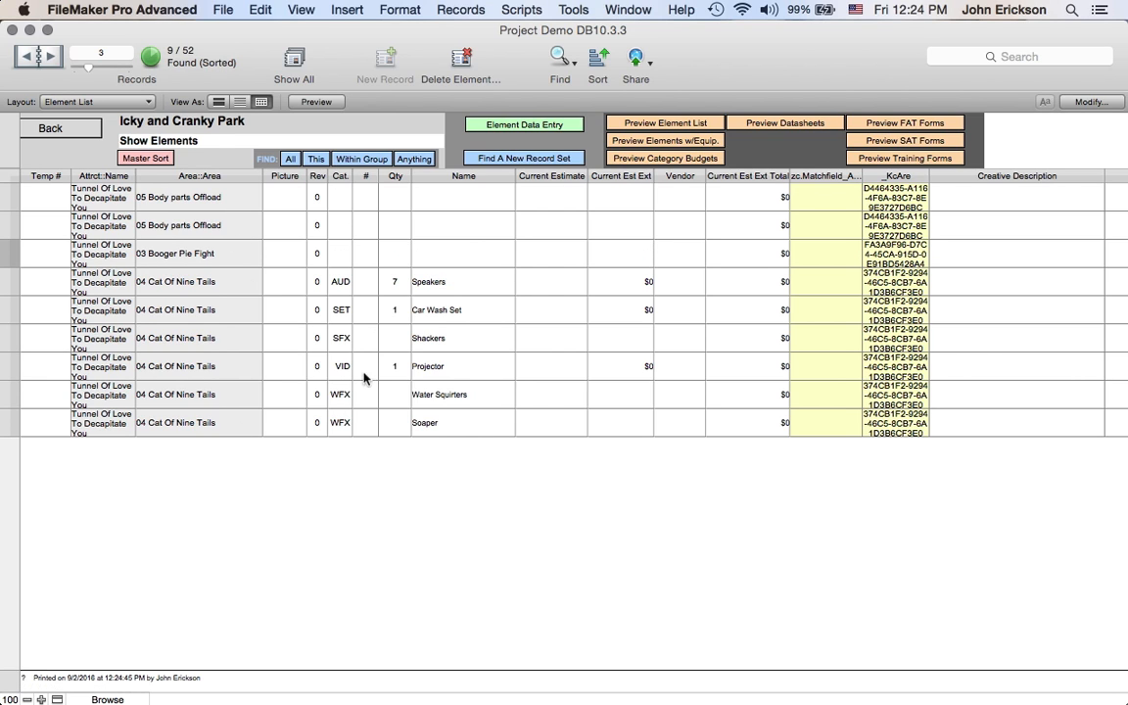
scroll(336, 412, "left", 3)
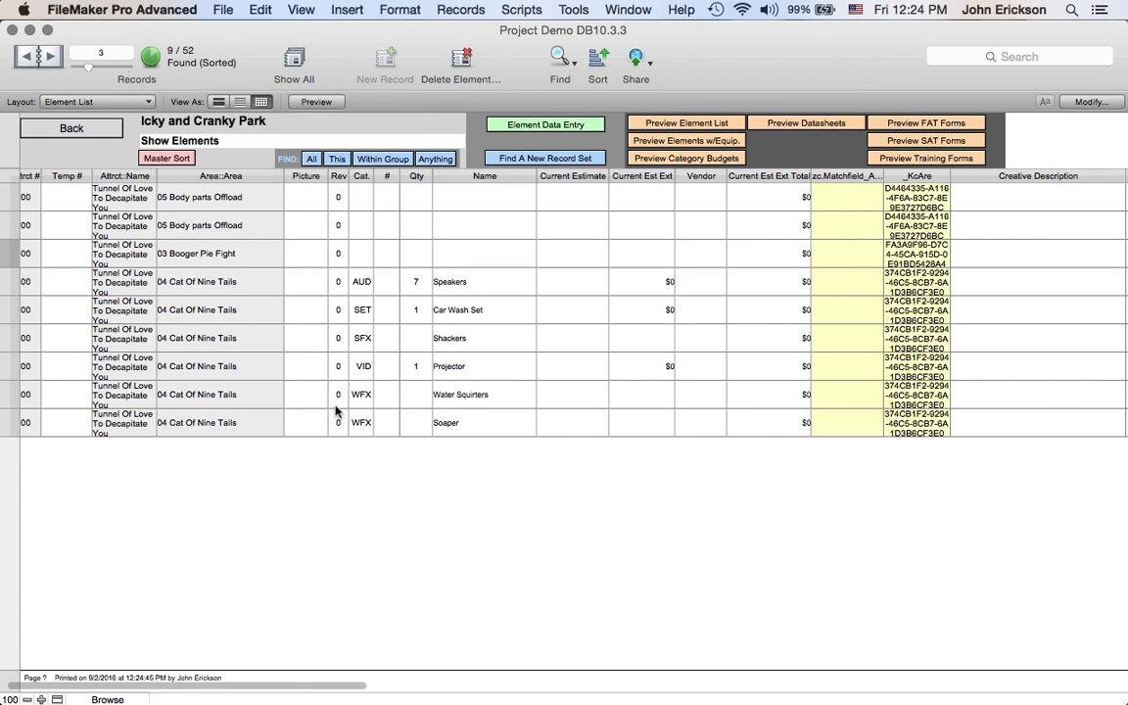